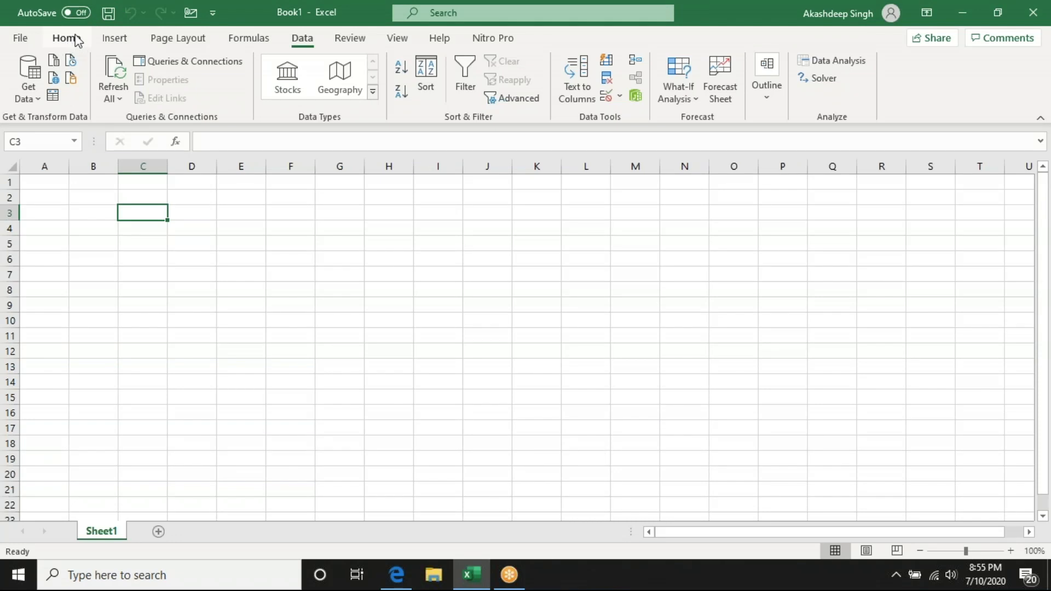
- Enter the text Excel in cell A1
left_click(66, 37)
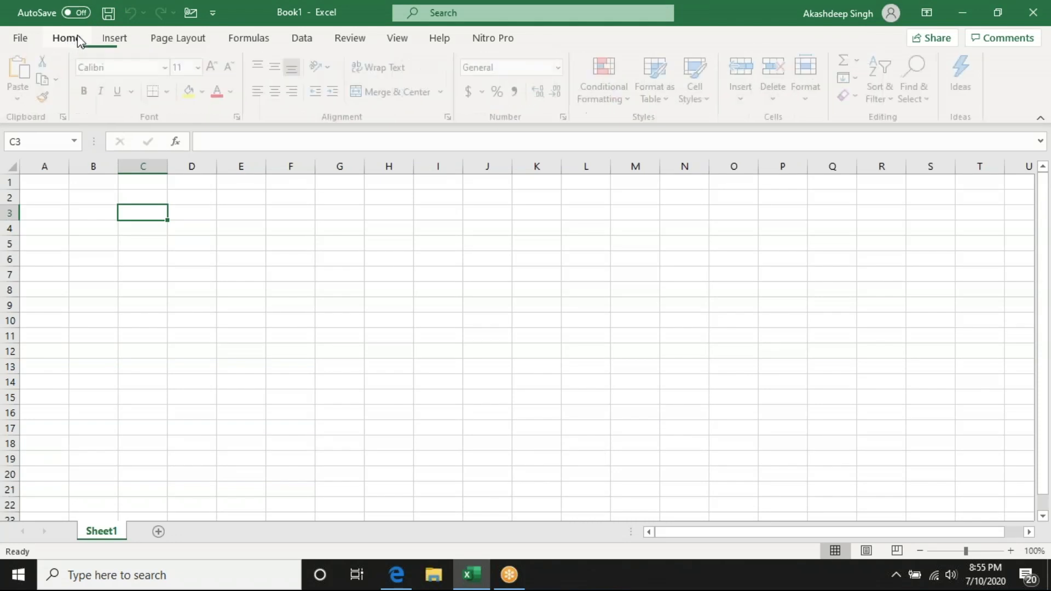
left_click(86, 199)
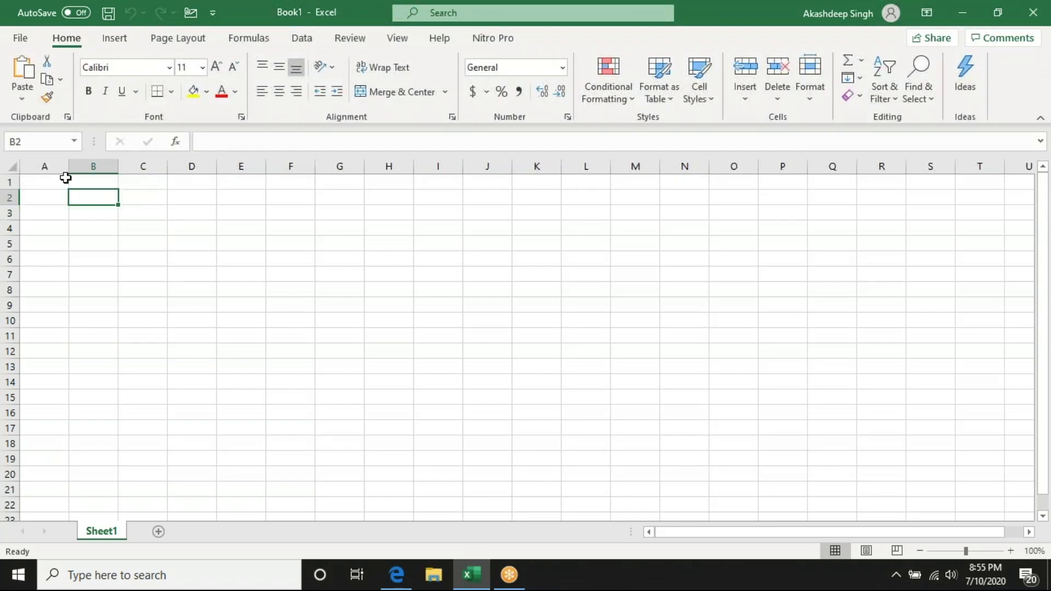
left_click(50, 182)
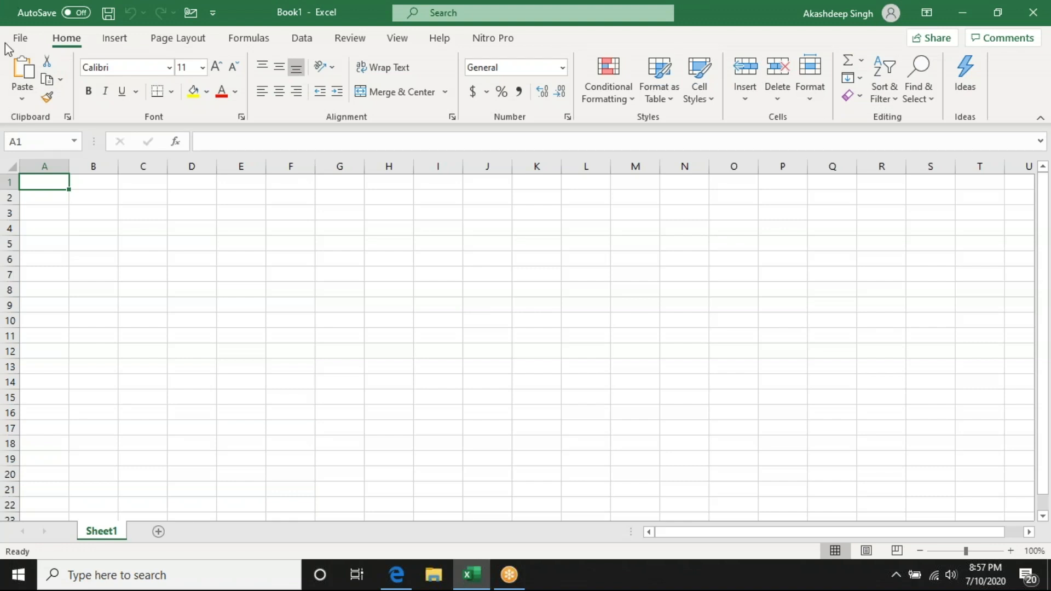
type("Excel")
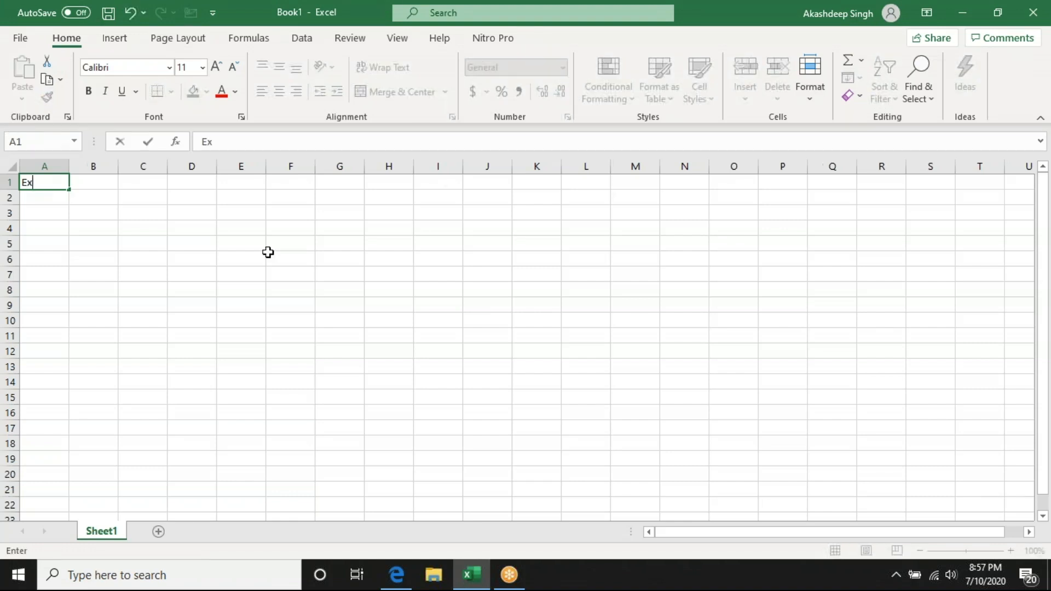
key("Return")
- Copy cell A1 and paste it into cell B1
left_click(42, 182)
key("ctrl+c")
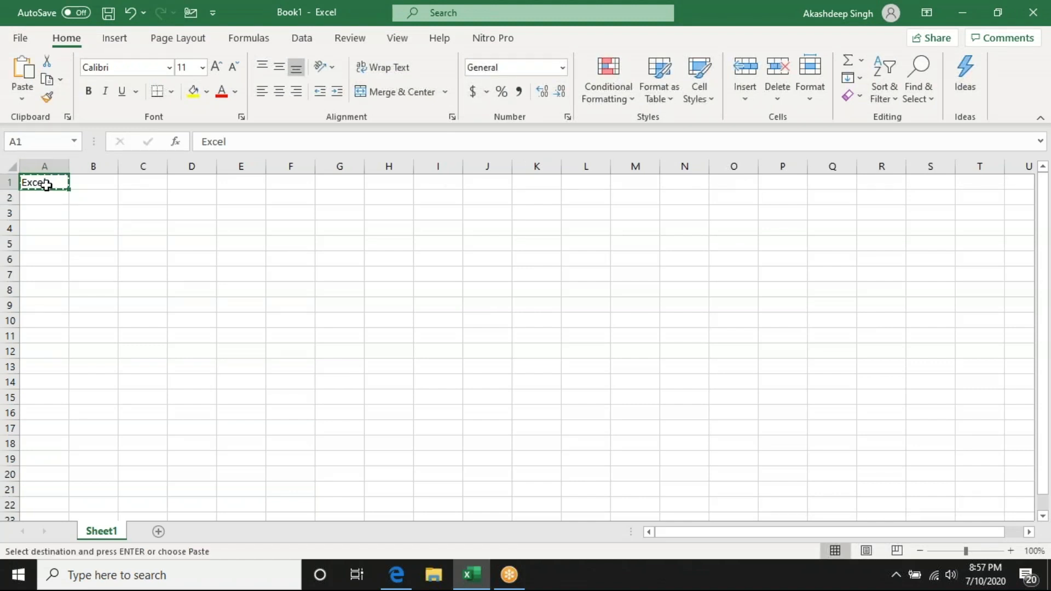
right_click(46, 182)
left_click(82, 134)
key("Escape")
key("ctrl+c")
left_click(87, 182)
key("ctrl+v")
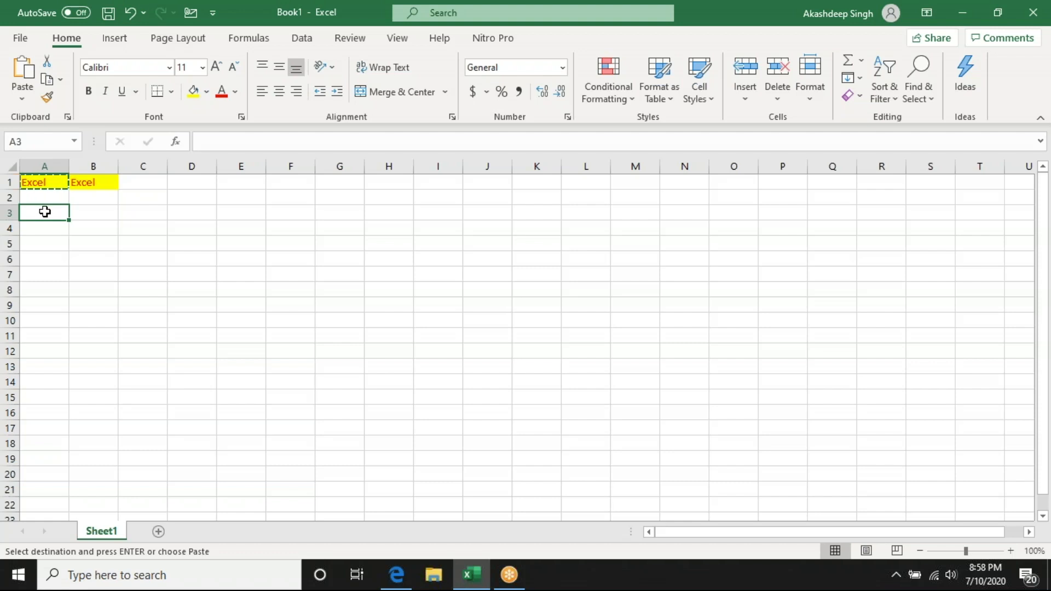
- Look through the paste options for cell A3 and open the Paste Special dialog
right_click(44, 212)
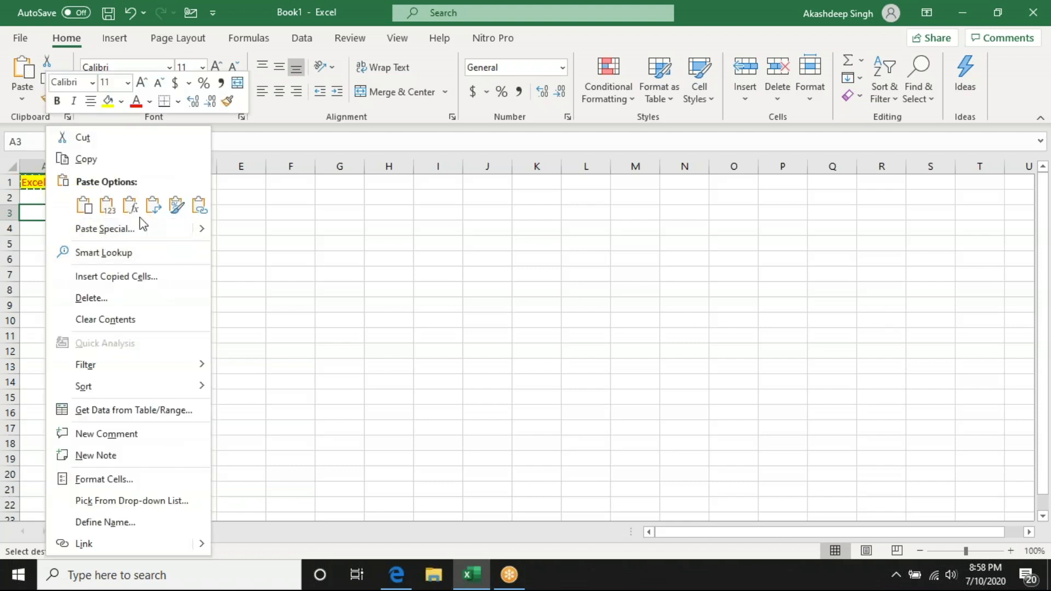
left_click(22, 100)
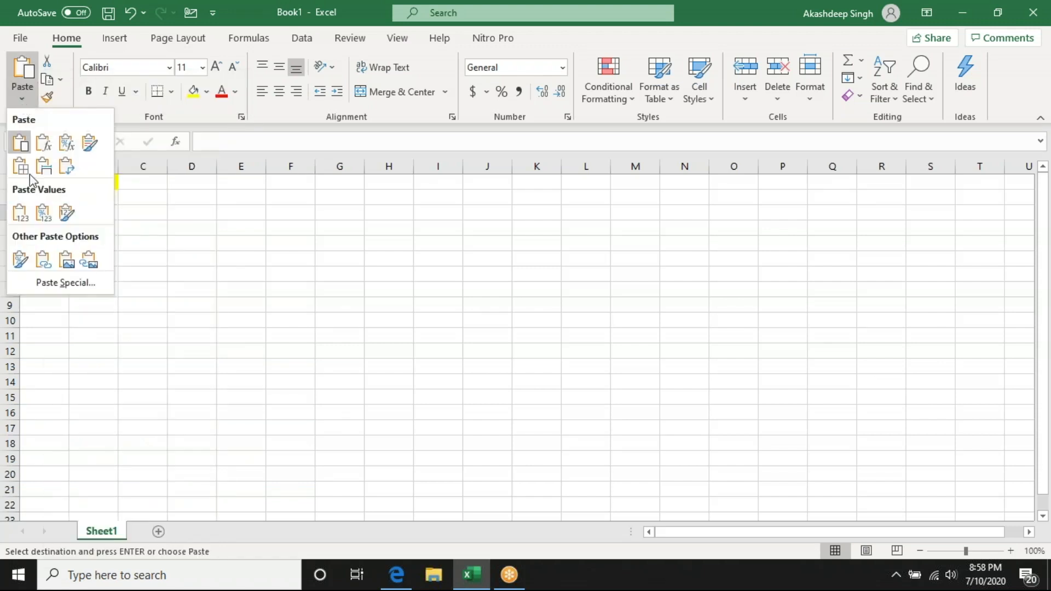
left_click(57, 289)
left_click_drag(597, 163, 276, 175)
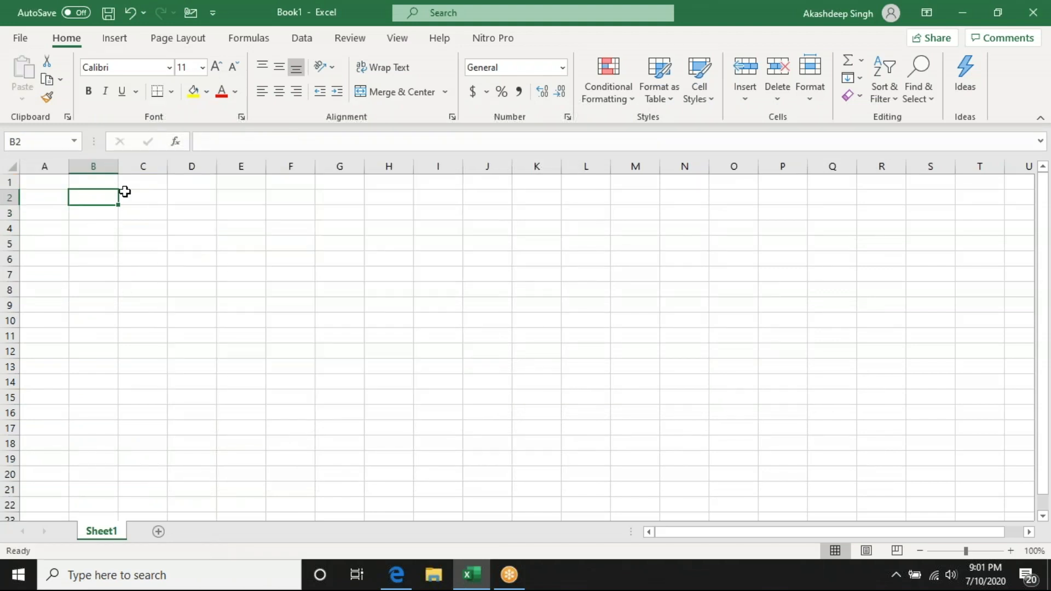
- Enter the column headers Subject in B2 and Score in C2
type("Subject")
key("Tab")
type("S")
key("Return")
- Fill the rows below the headers with Maths 80, English 70 and Hindi 90
type("Maths")
key("Return")
type("english")
key("Return")
key("Up")
type("English")
key("Return")
type("Hindi0")
- Apply All Borders to the whole subject and score table, B2:C5
key("Up")
key("Up")
key("Up")
key("Left")
key("shift+Right")
key("shift+Down")
key("shift+Down")
key("shift+Down")
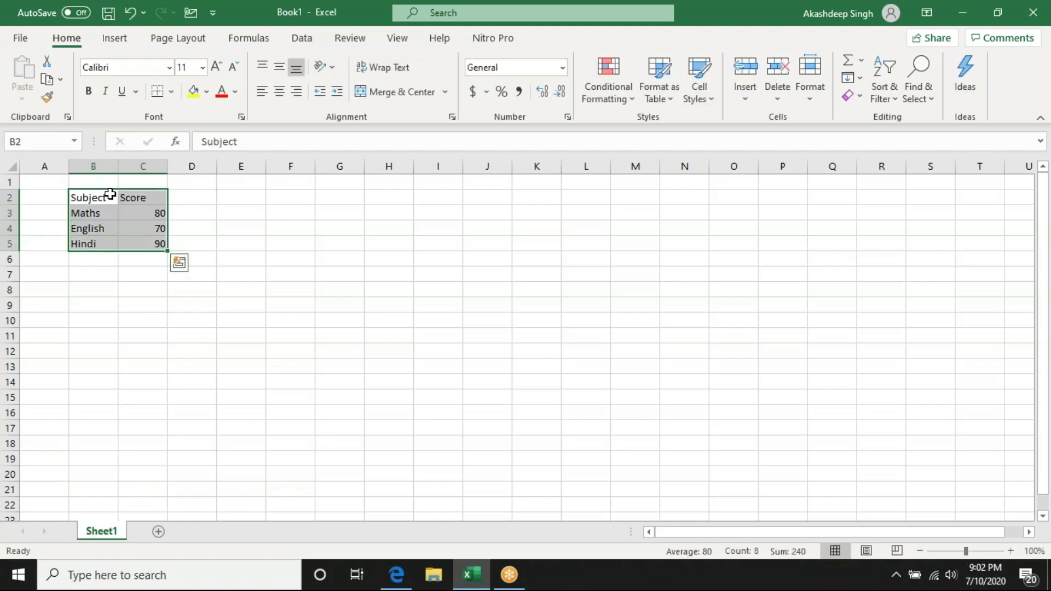
left_click(92, 194)
left_click_drag(89, 197, 156, 245)
left_click(172, 93)
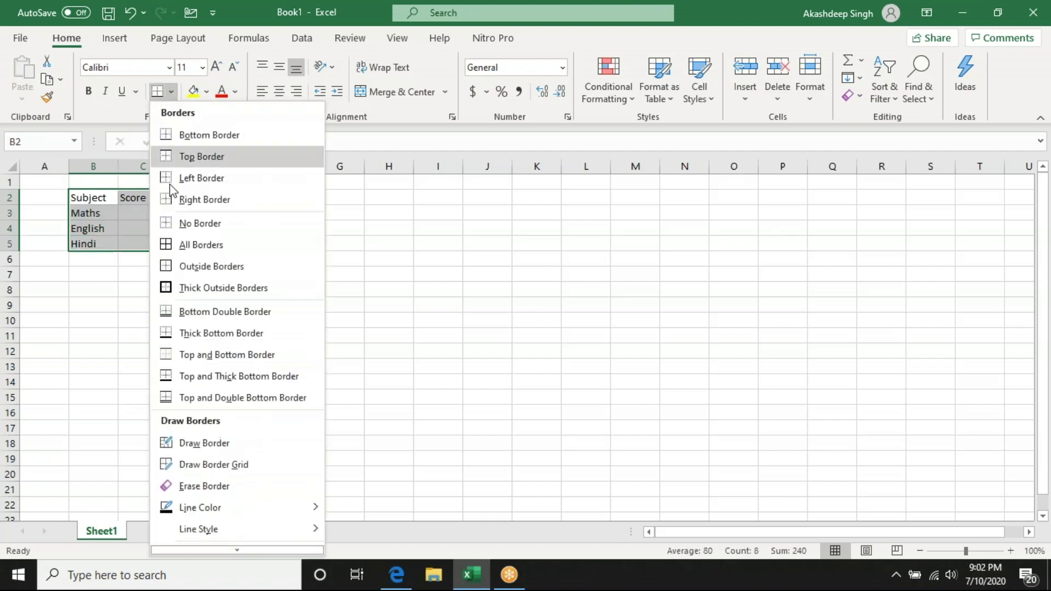
left_click(167, 247)
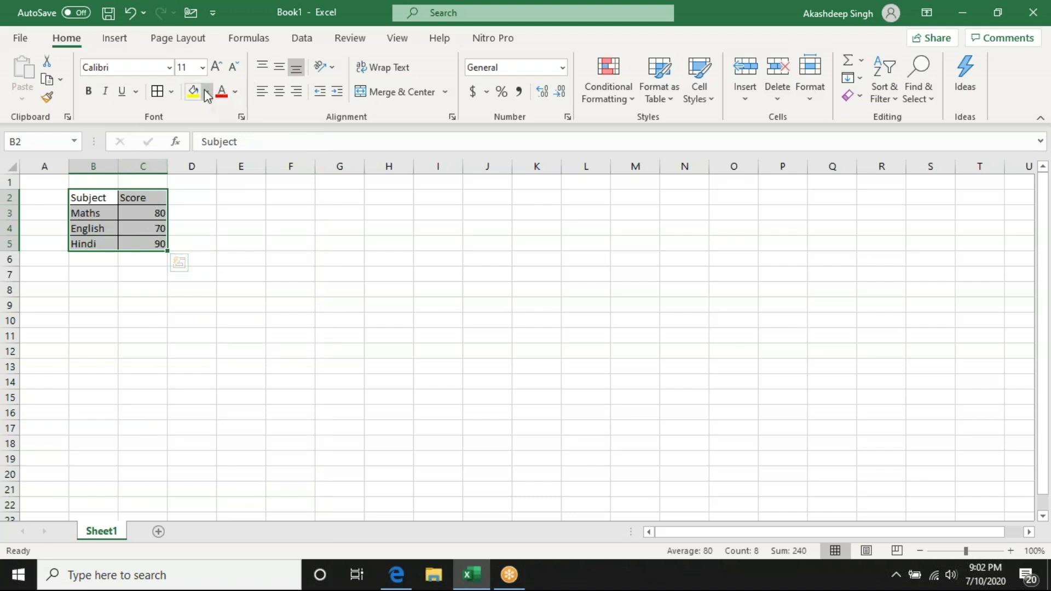
- Give the header cells B2:C2 a blue fill and white font colour
left_click_drag(83, 198, 139, 197)
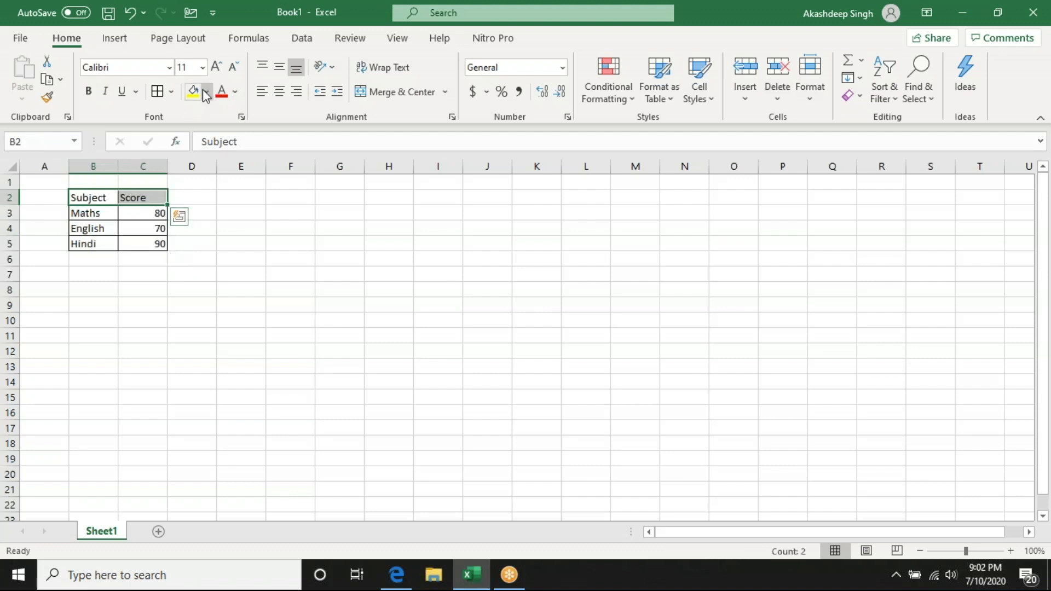
left_click(206, 92)
left_click(247, 170)
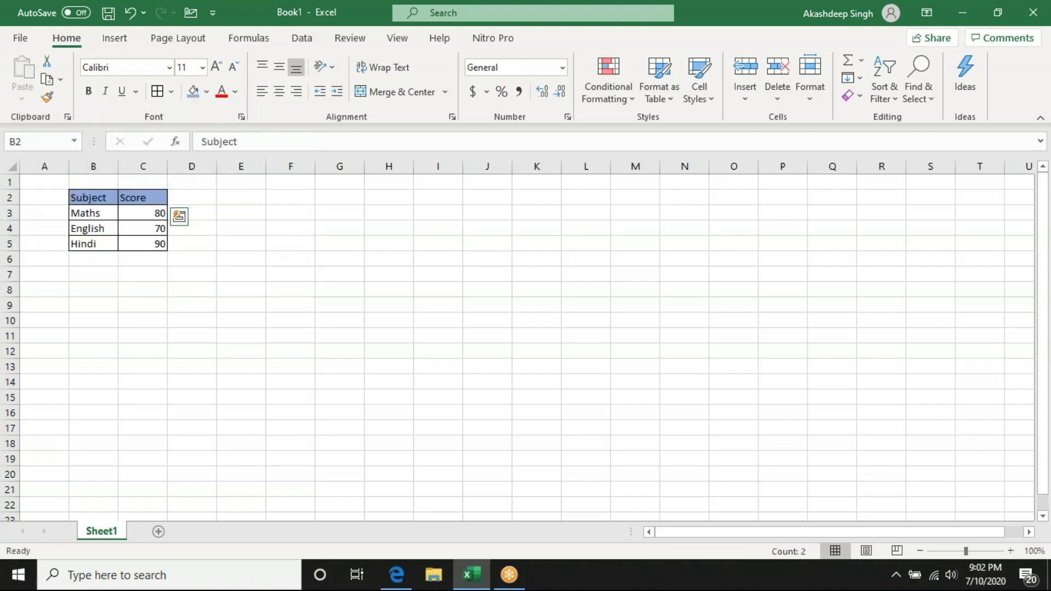
left_click(235, 92)
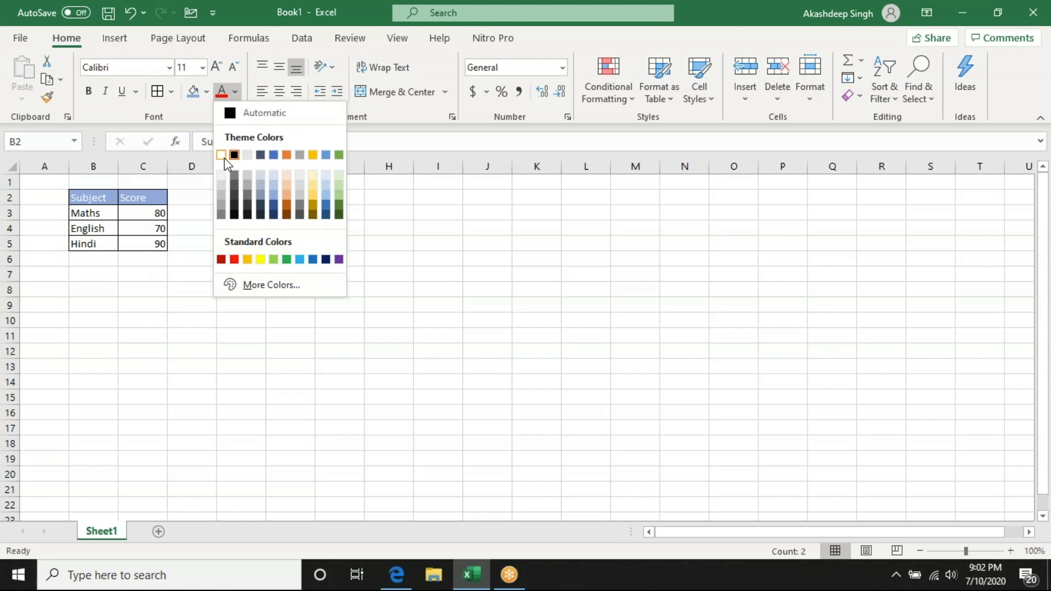
left_click(222, 156)
left_click(135, 228)
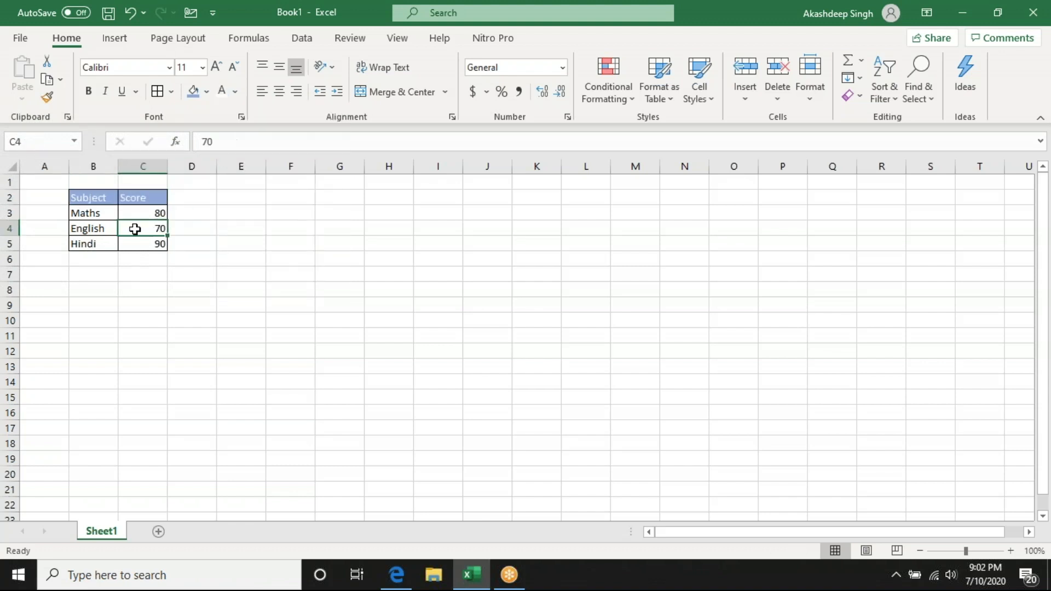
left_click(101, 197)
left_click(145, 213)
left_click_drag(96, 198, 94, 244)
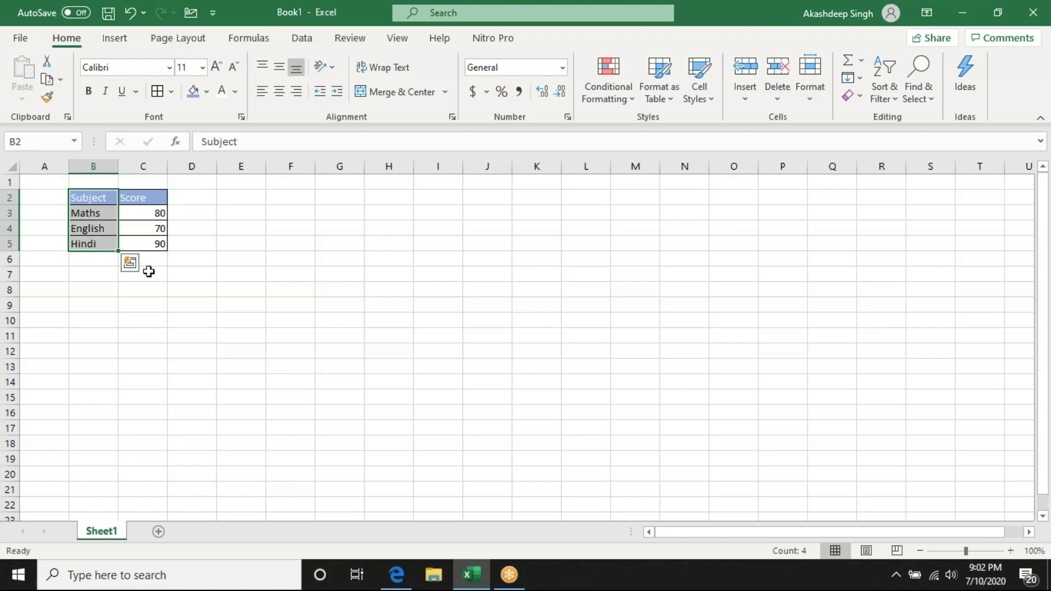
left_click(158, 198)
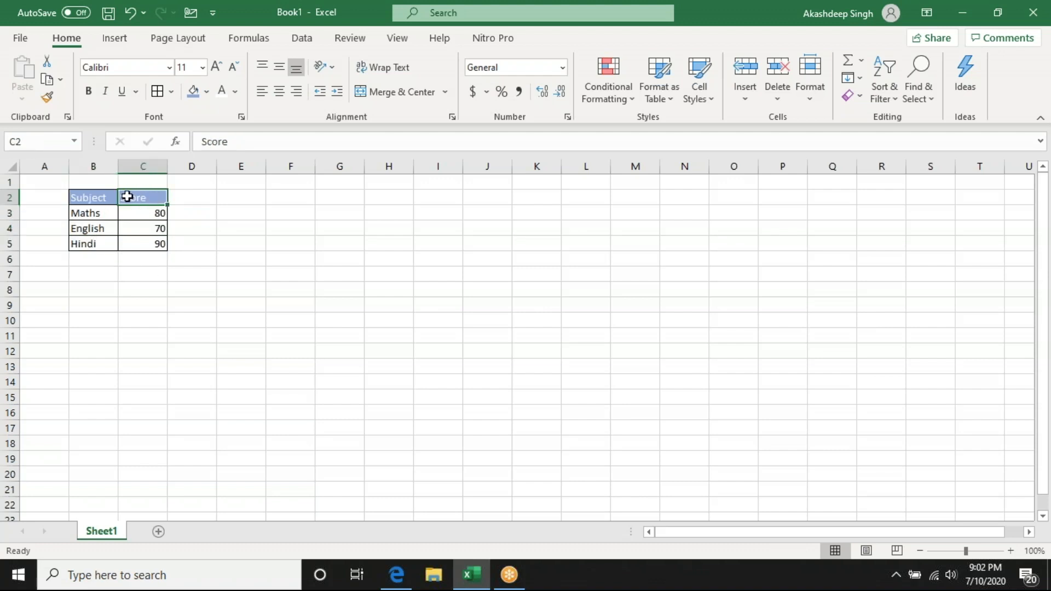
left_click_drag(147, 214, 144, 244)
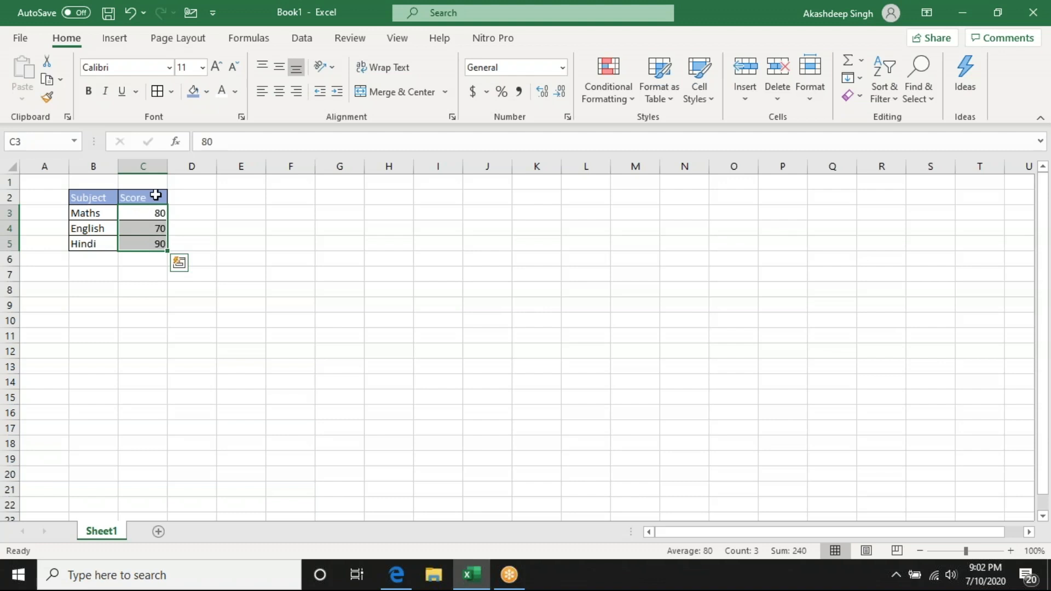
- Align the contents of table B2:C5 to the middle vertically and the centre horizontally
left_click_drag(90, 197, 151, 244)
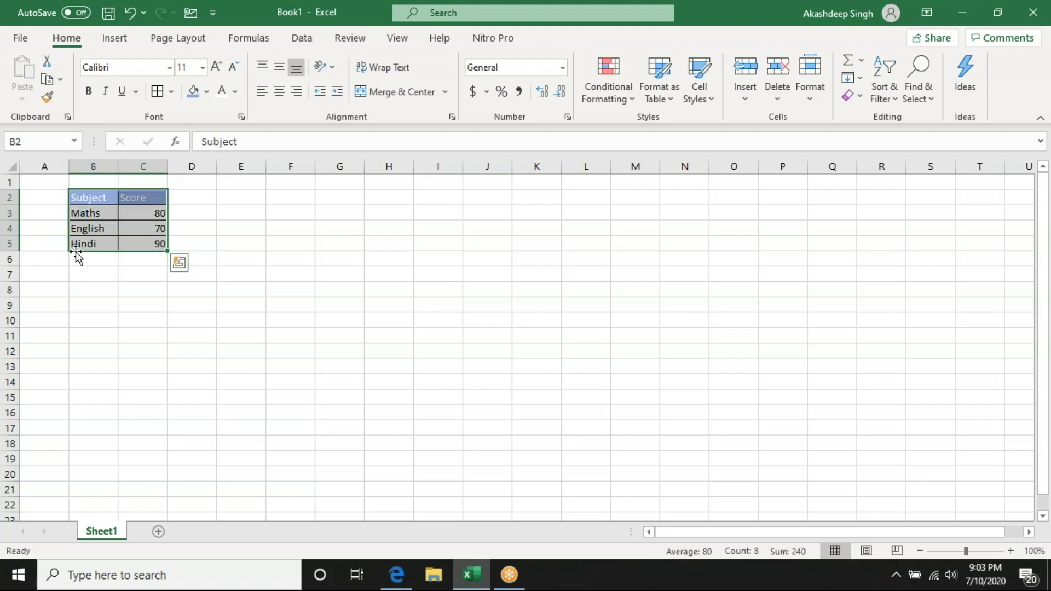
left_click(280, 69)
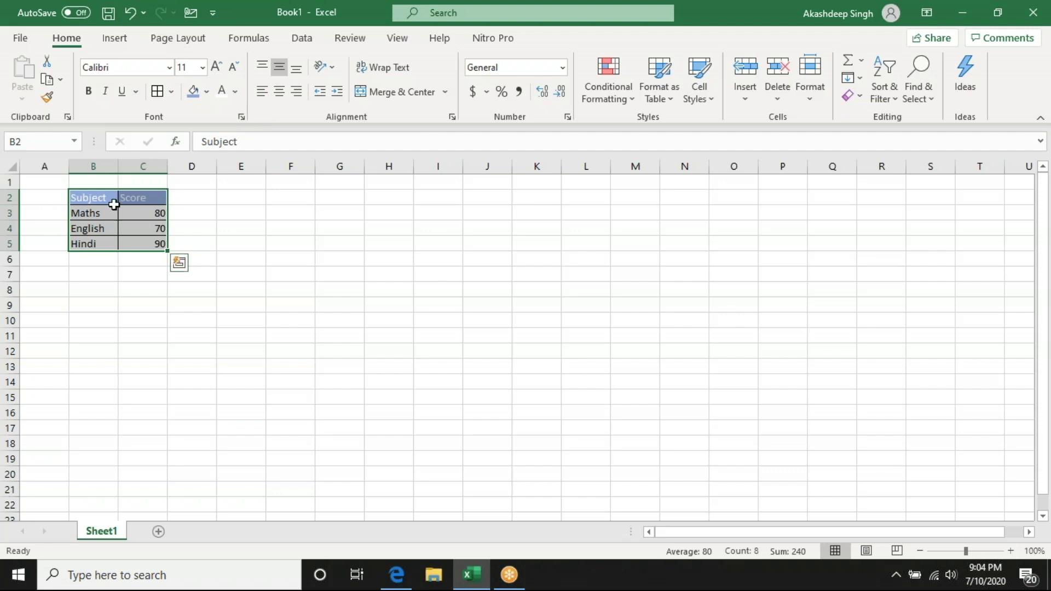
left_click(280, 91)
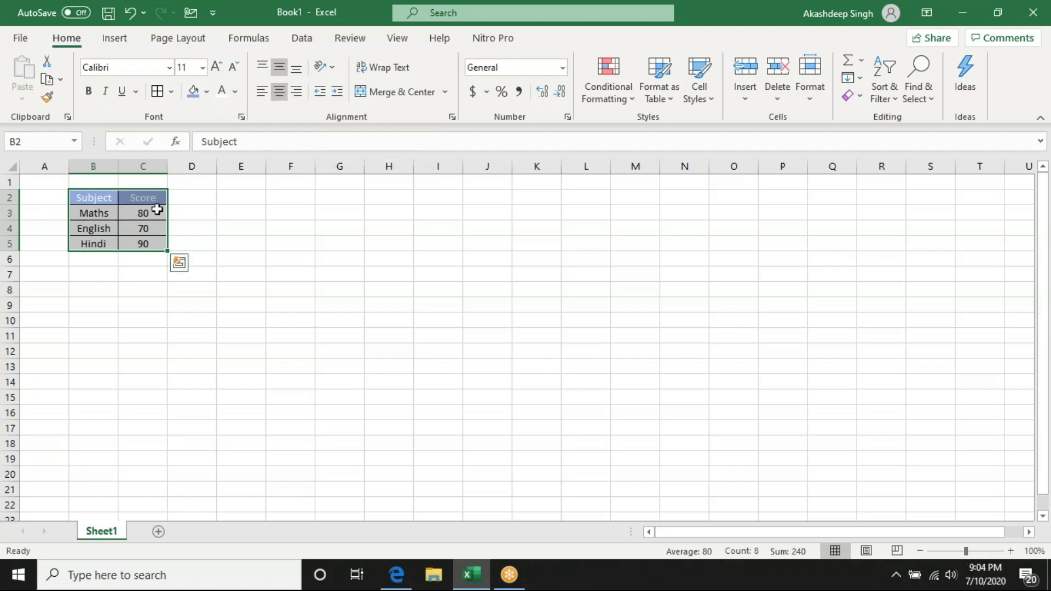
left_click(283, 196)
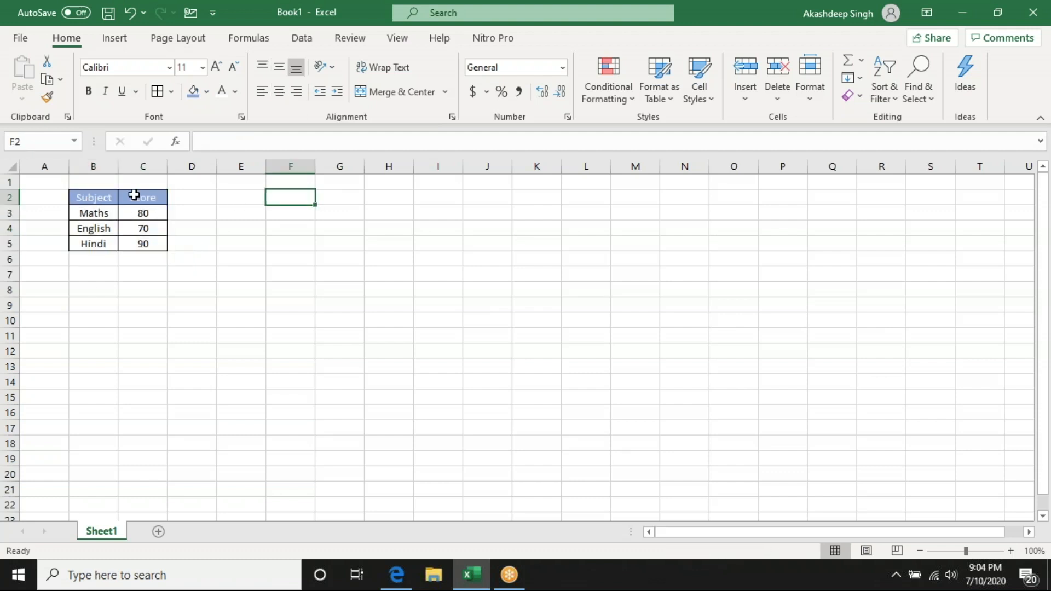
- Enter the text Subject in cell E3, keeping that cell selected
left_click(240, 213)
type("Subject")
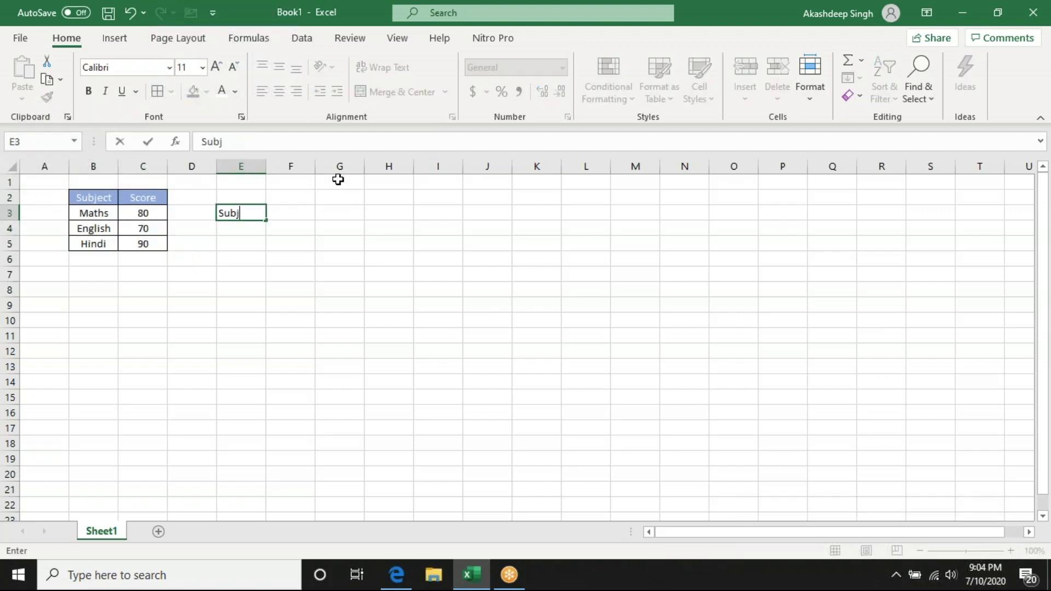
key("ctrl+Return")
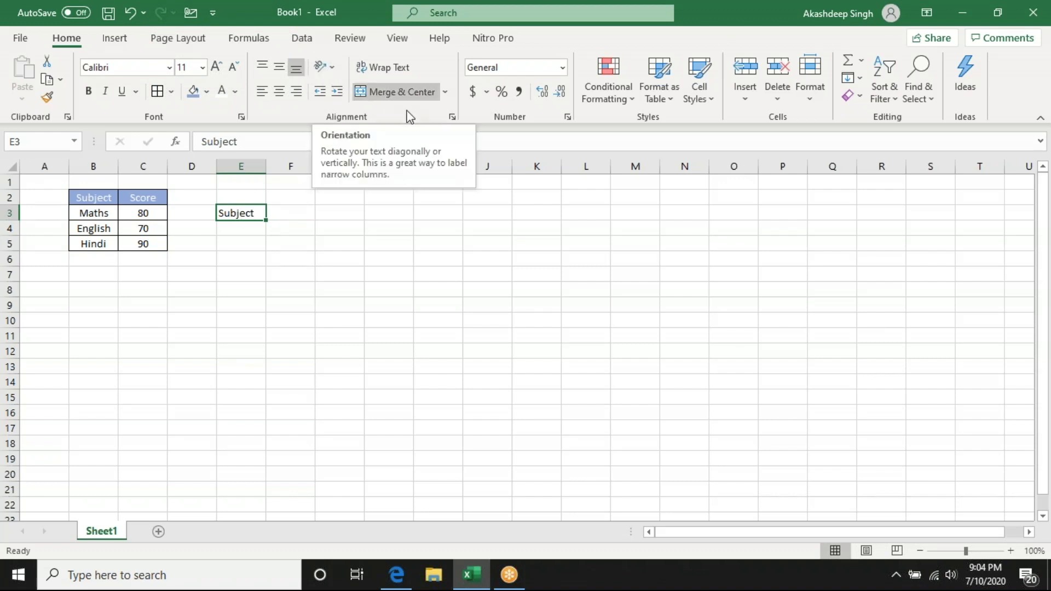
- Rotate the text orientation of cell E3 upward in the Format Cells alignment settings
left_click(452, 117)
left_click_drag(427, 108, 615, 96)
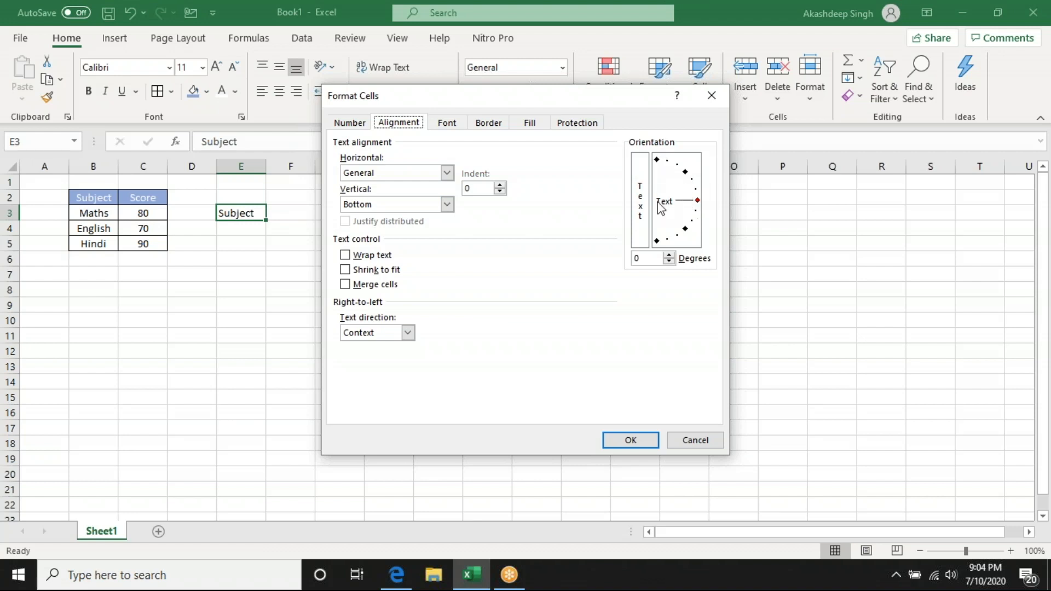
left_click_drag(698, 201, 671, 179)
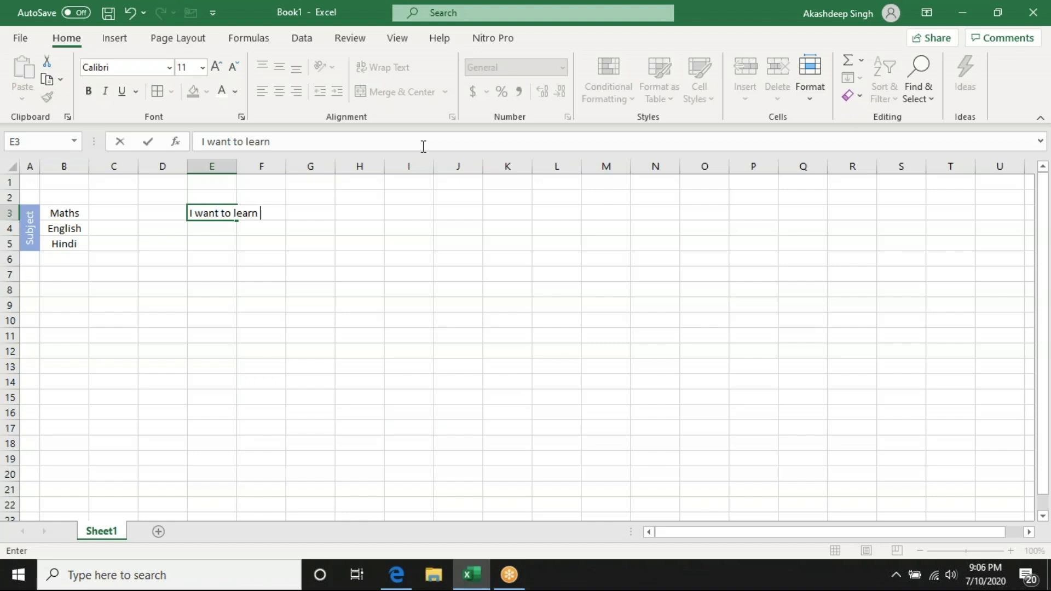
- Complete the sentence in cell E3 as "I want to learn Excel" and reselect the cell
type("cel")
key("Return")
key("Up")
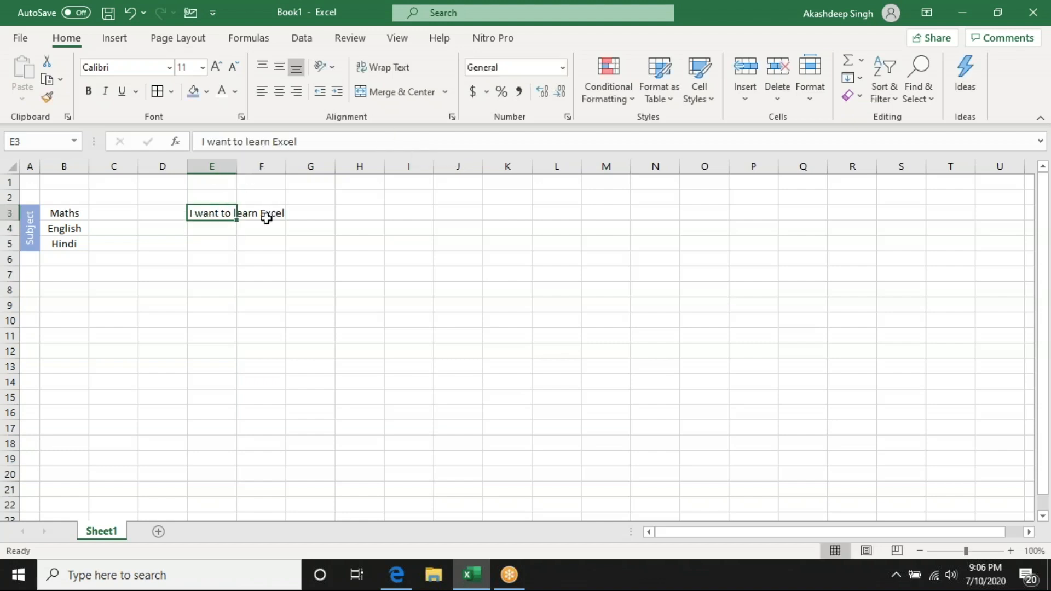
- Try widening column E to fit the sentence and increasing the height of row 3, undoing each change
left_click_drag(236, 167, 294, 167)
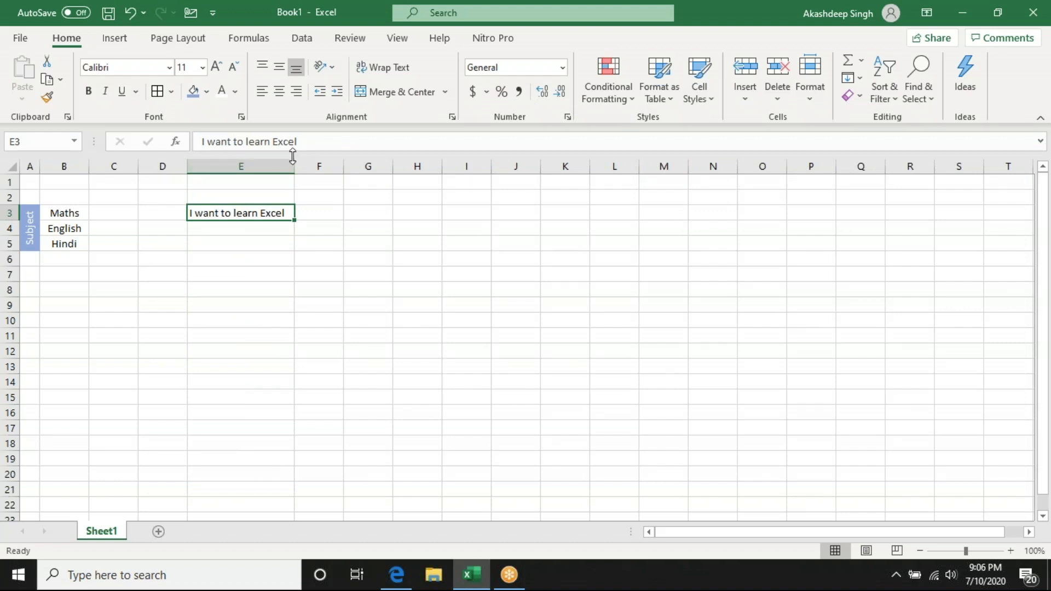
key("ctrl+z")
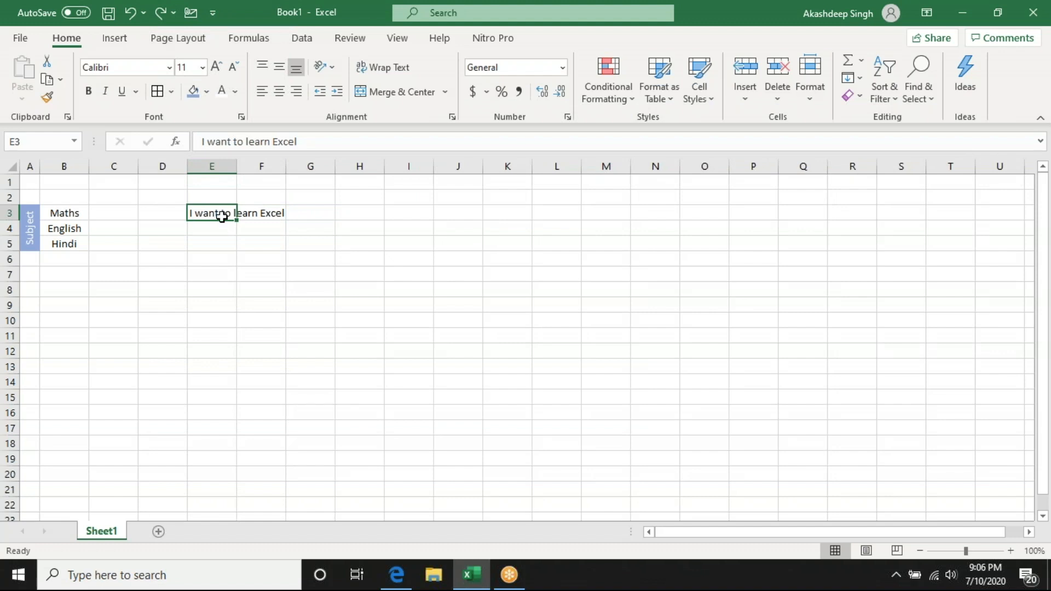
left_click_drag(8, 221, 11, 252)
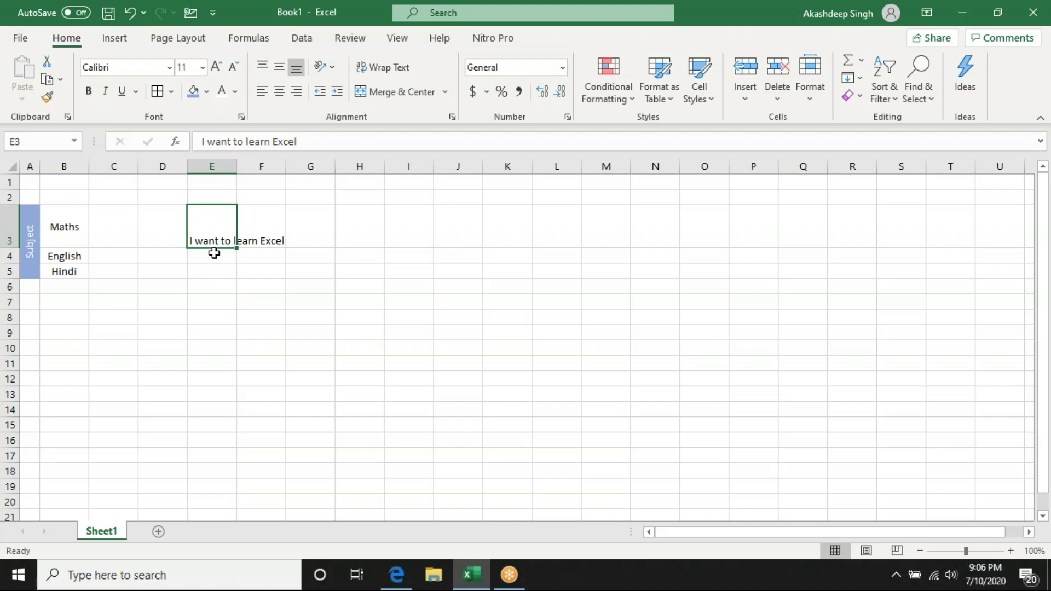
key("ctrl+z")
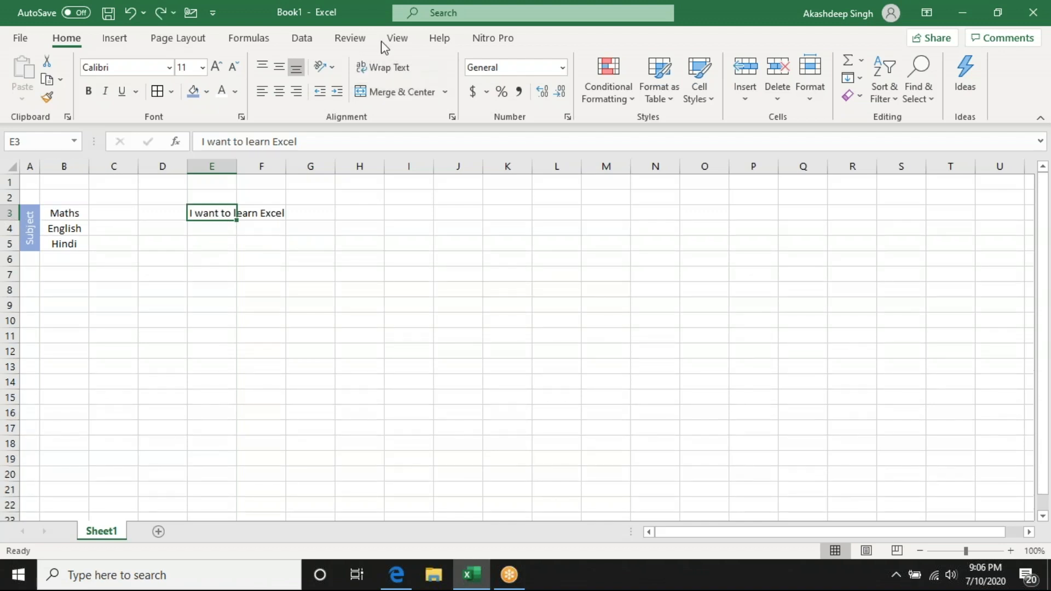
- Wrap the text in cell E3
left_click(387, 71)
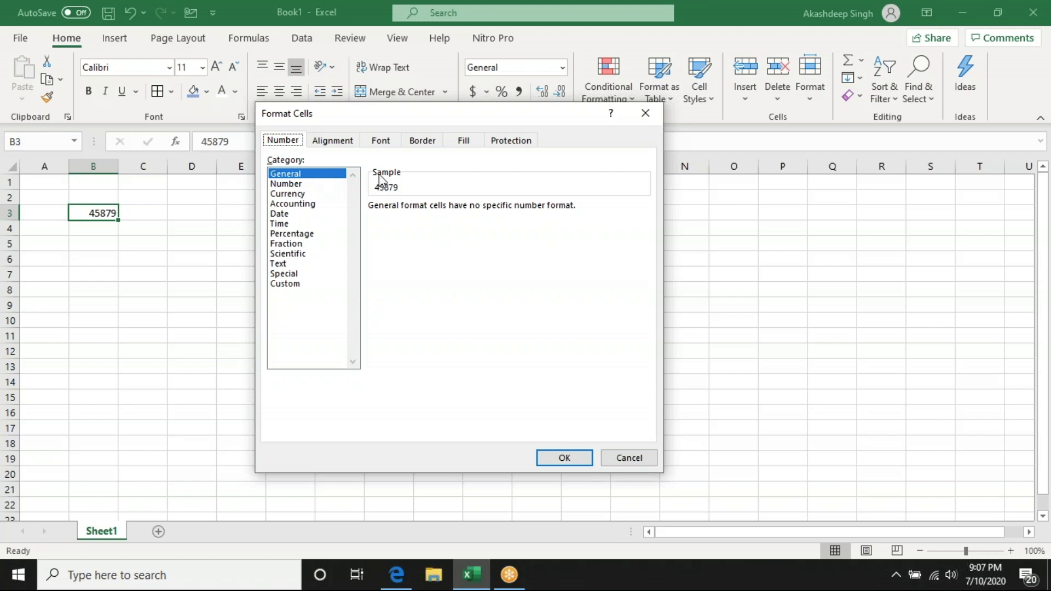
- Preview cell B3 in the Number format with 2 decimal places and the 1000 separator, and in the Currency format
left_click(287, 184)
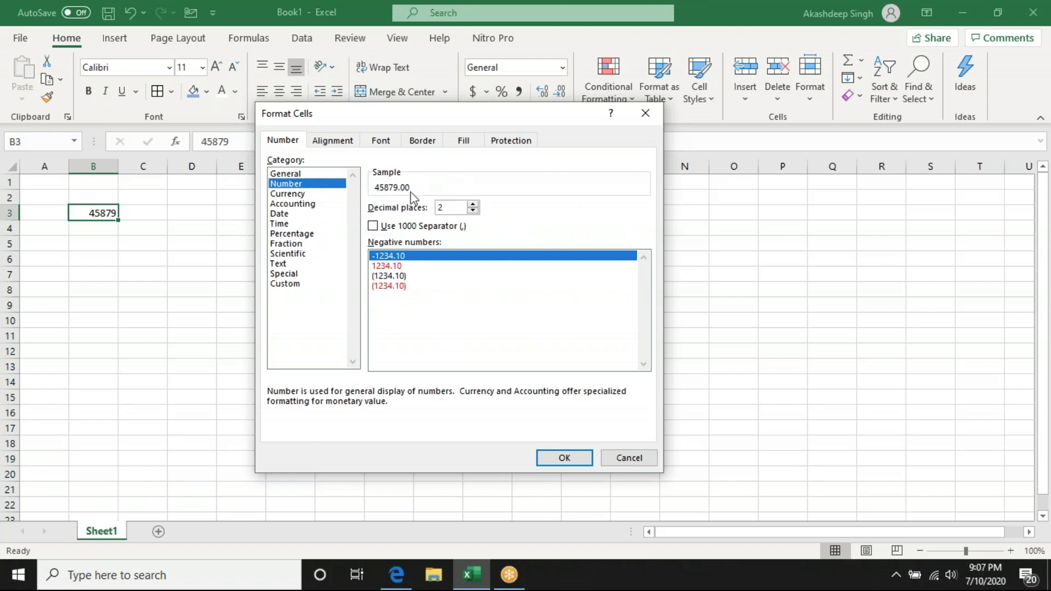
left_click(471, 204)
left_click(472, 211)
left_click(373, 226)
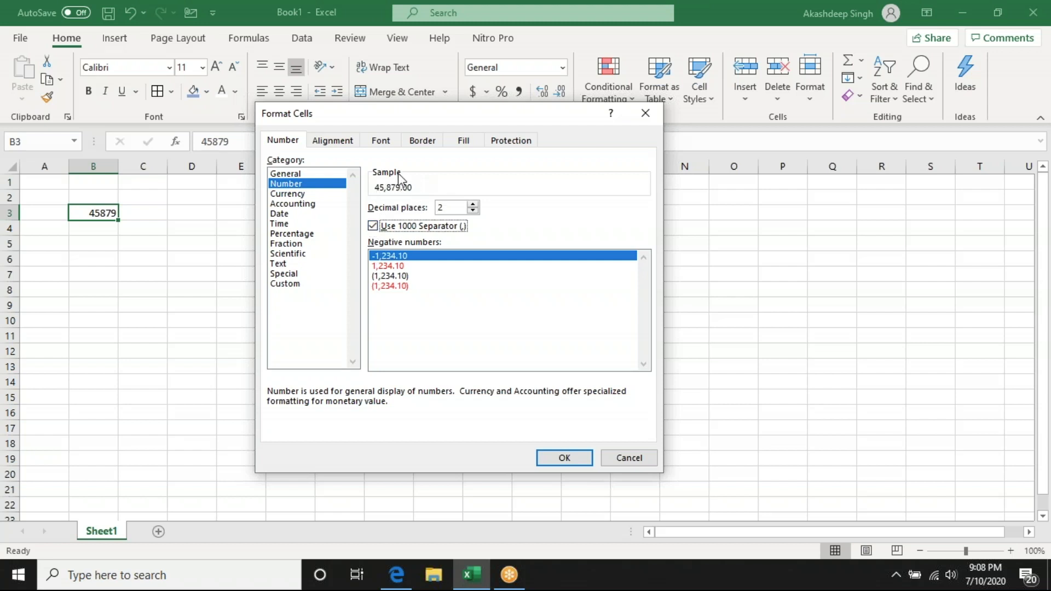
left_click(306, 193)
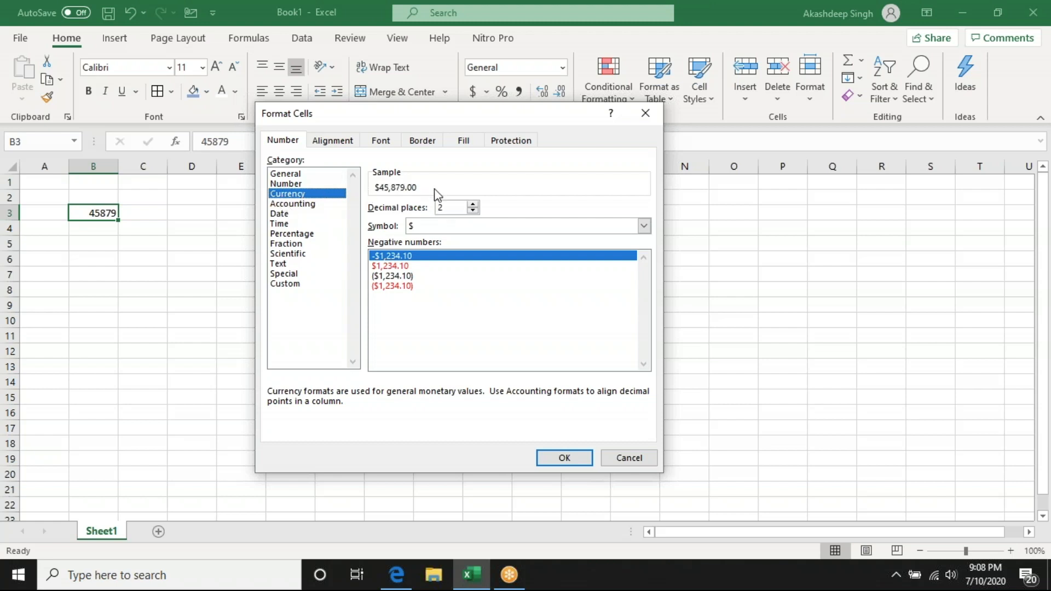
- Enter a table in B3:C6 with the headings Subject and Score and the rows Maths 70, English 80 and Hindi 90
type("Subject")
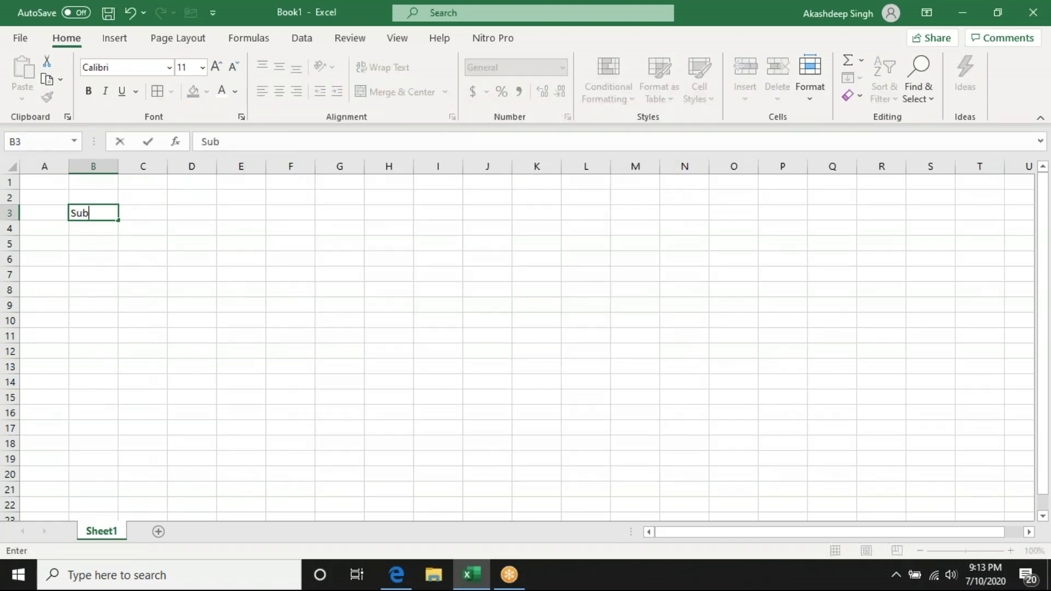
key("Tab")
type("Score")
key("Return")
type("Maths")
key("Return")
type("English")
key("Return")
type("Subject")
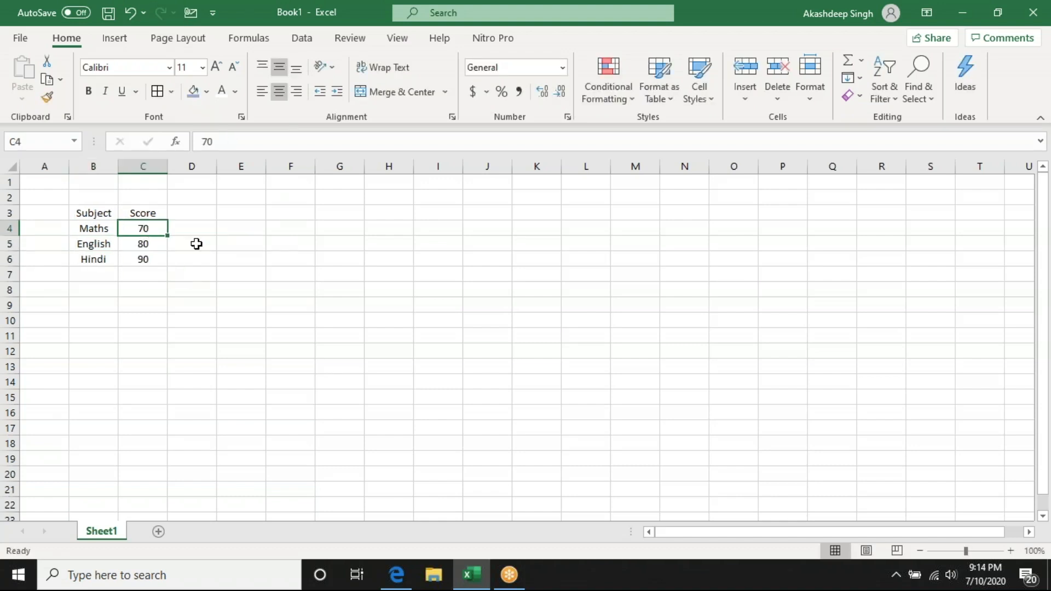
- Try filling the scores in C5 and C4 with red manually, and undo both fills
left_click(159, 243)
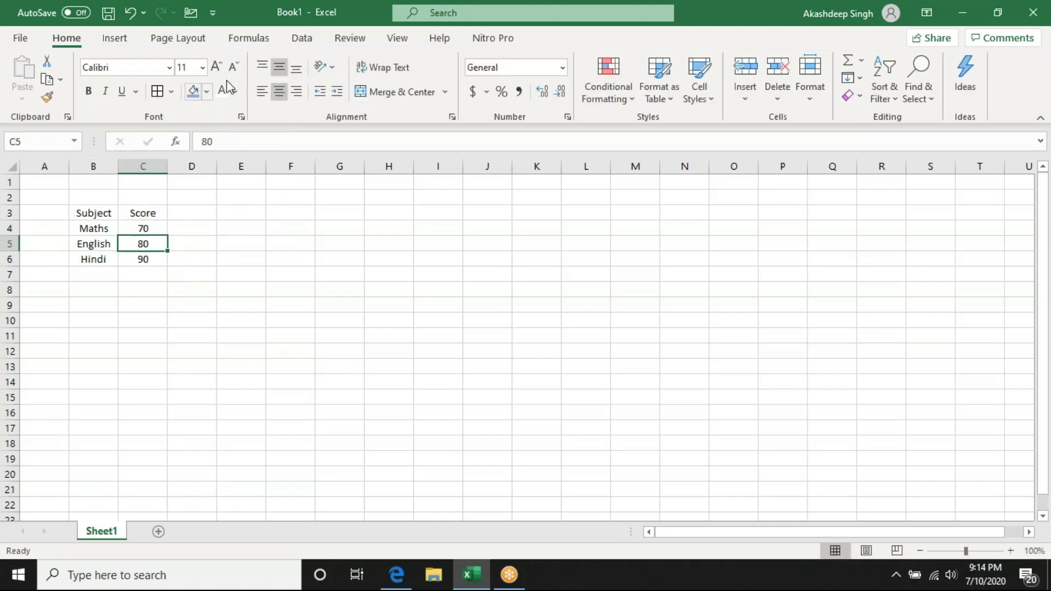
left_click(206, 92)
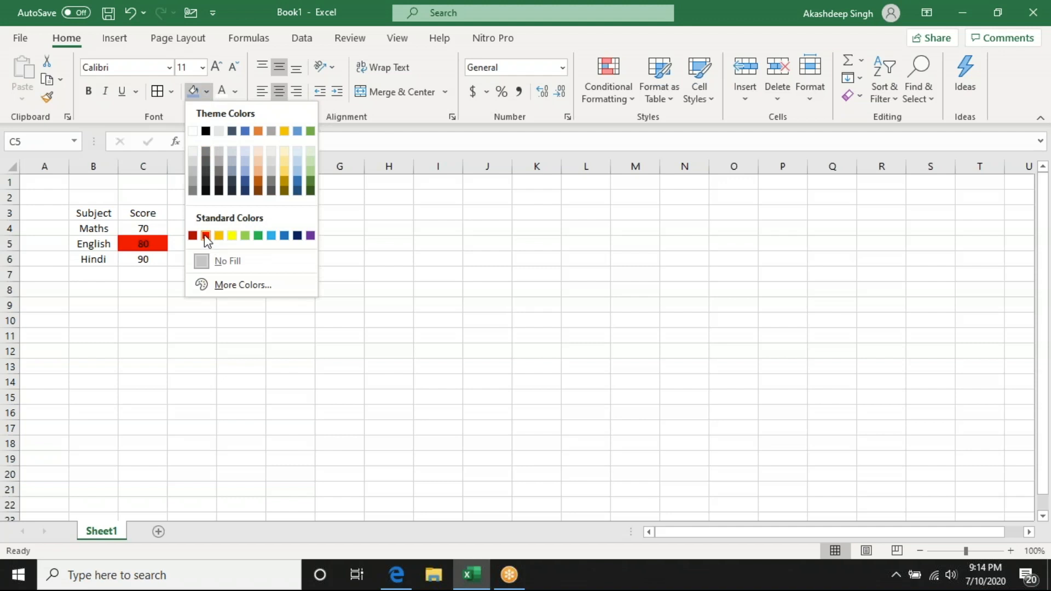
left_click(207, 236)
left_click(141, 227)
left_click(192, 92)
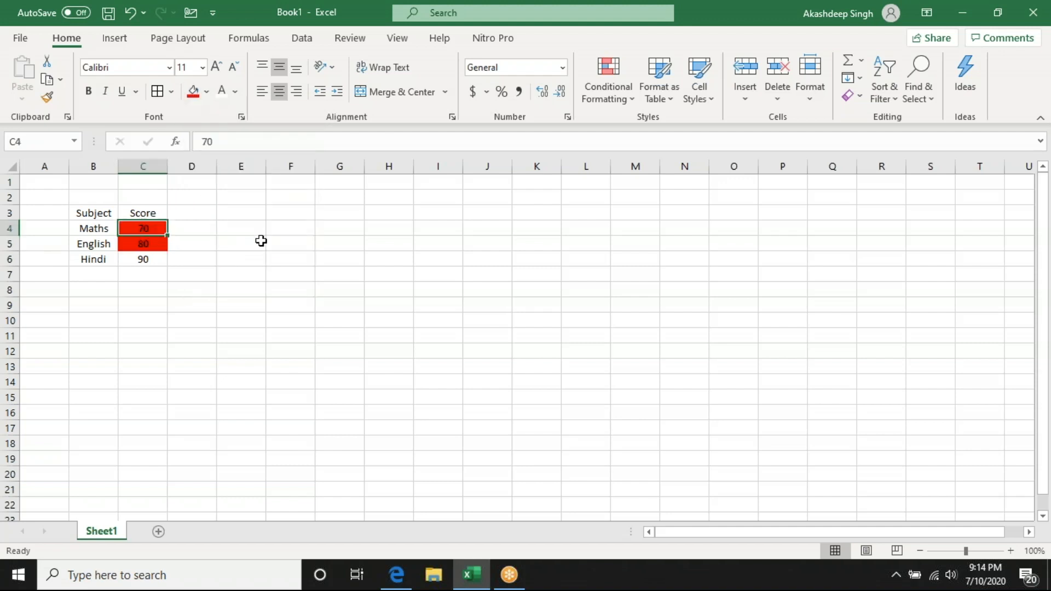
left_click(260, 241)
key("ctrl+z")
key("ctrl+z")
left_click(279, 274)
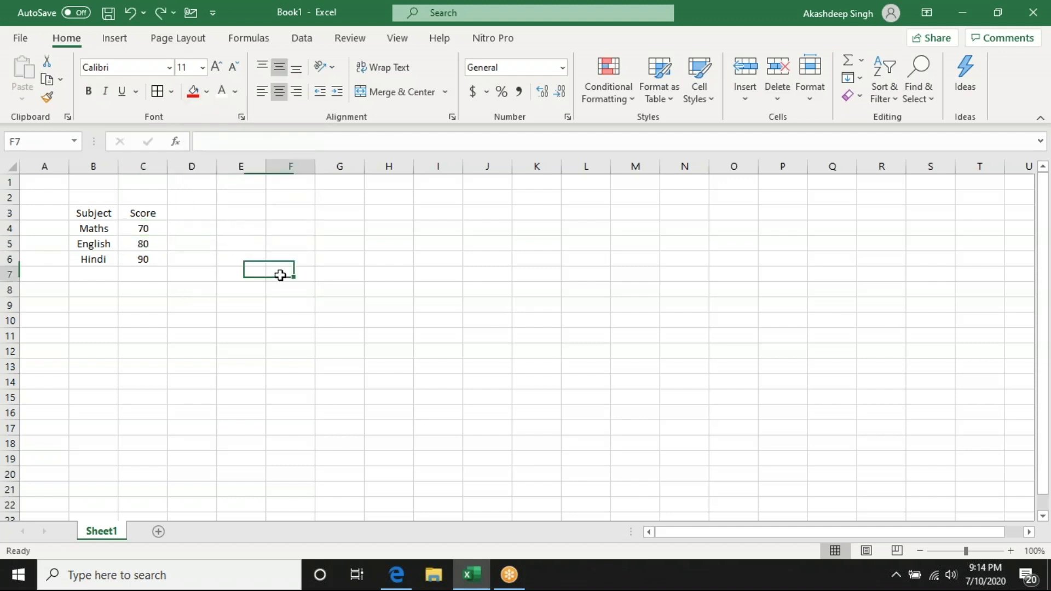
- Start a new conditional formatting rule for the scores in C4:C6 through the rules manager
left_click(94, 213)
left_click_drag(143, 230, 145, 260)
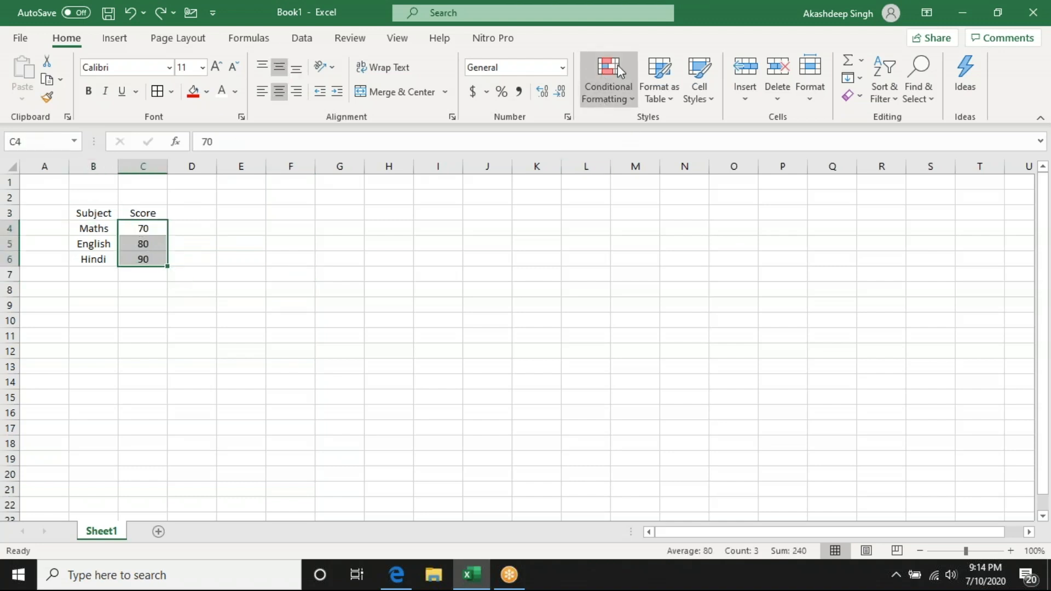
left_click(603, 88)
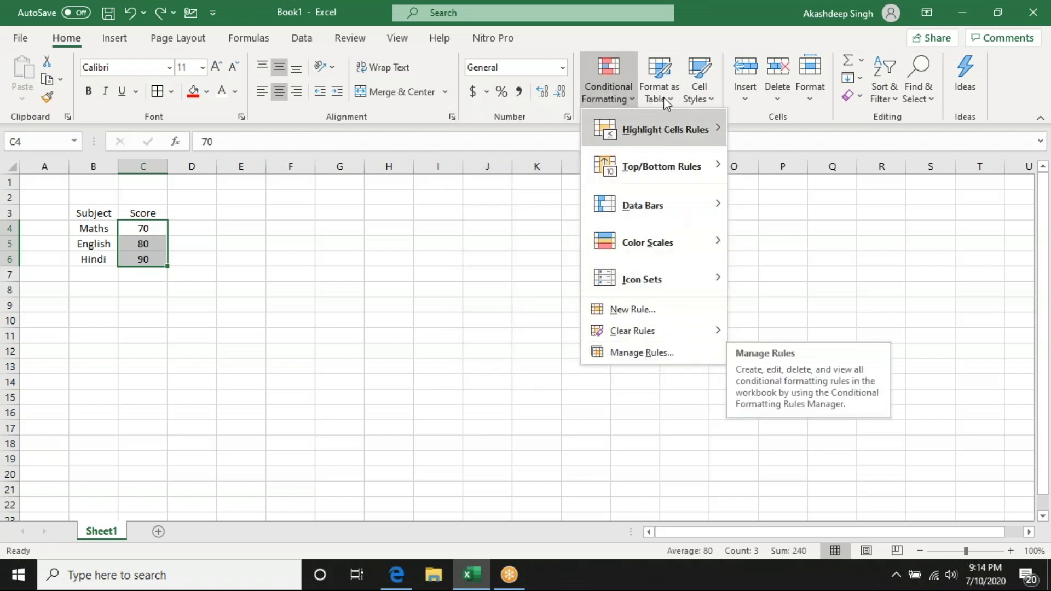
left_click(650, 355)
left_click_drag(534, 195, 461, 168)
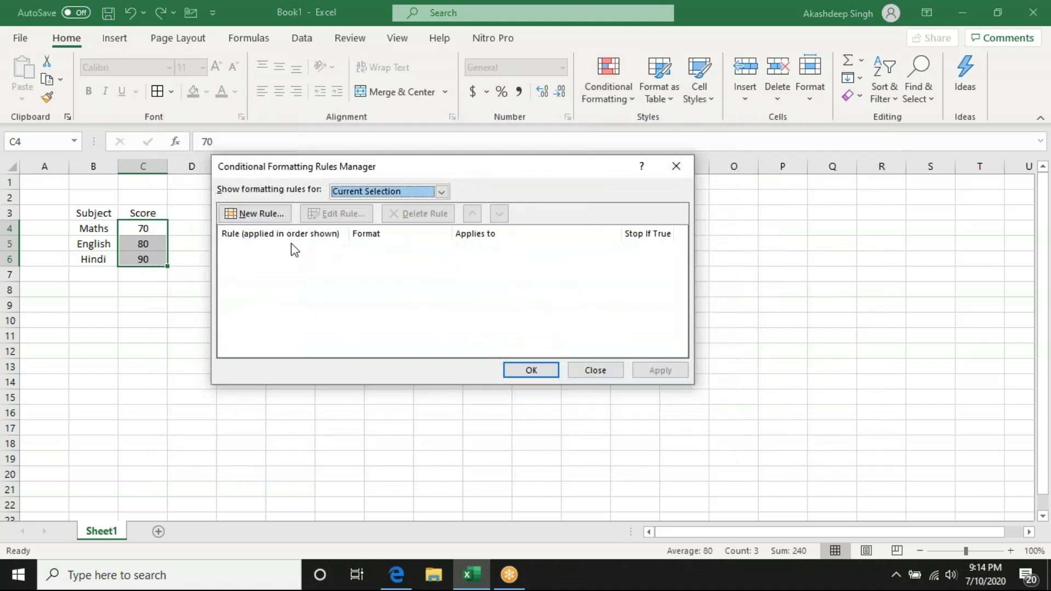
left_click(265, 215)
left_click_drag(392, 125, 458, 119)
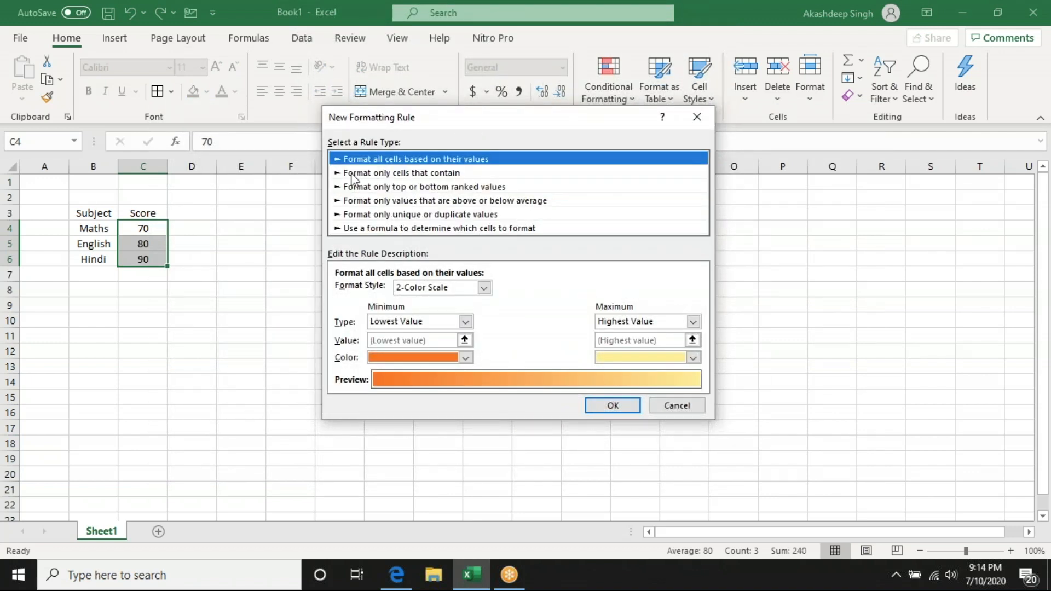
- Make the rule format only cells that contain a cell value less than 90
left_click(429, 174)
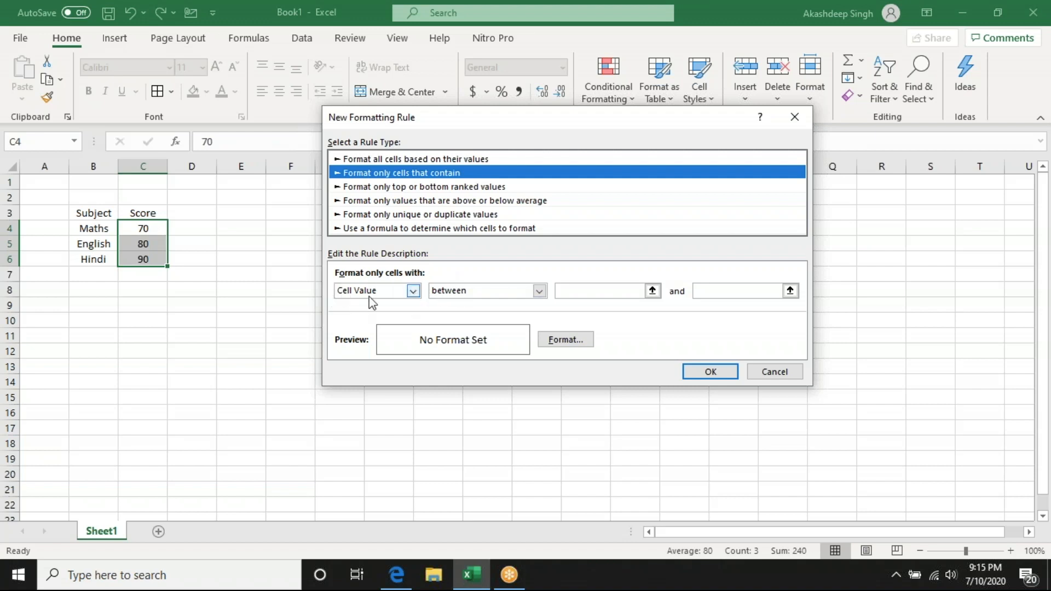
left_click(494, 290)
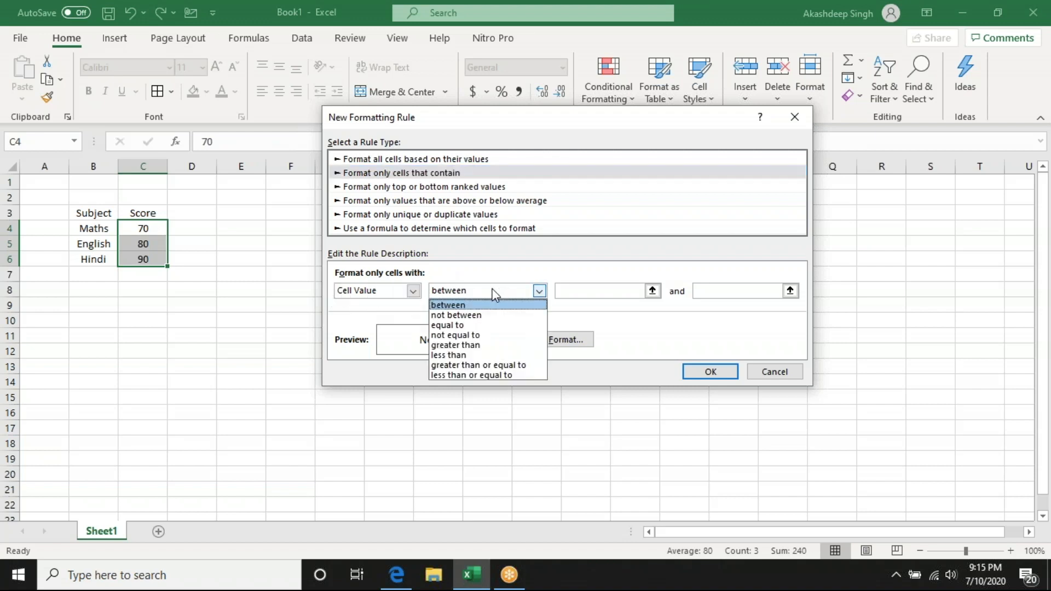
left_click(459, 355)
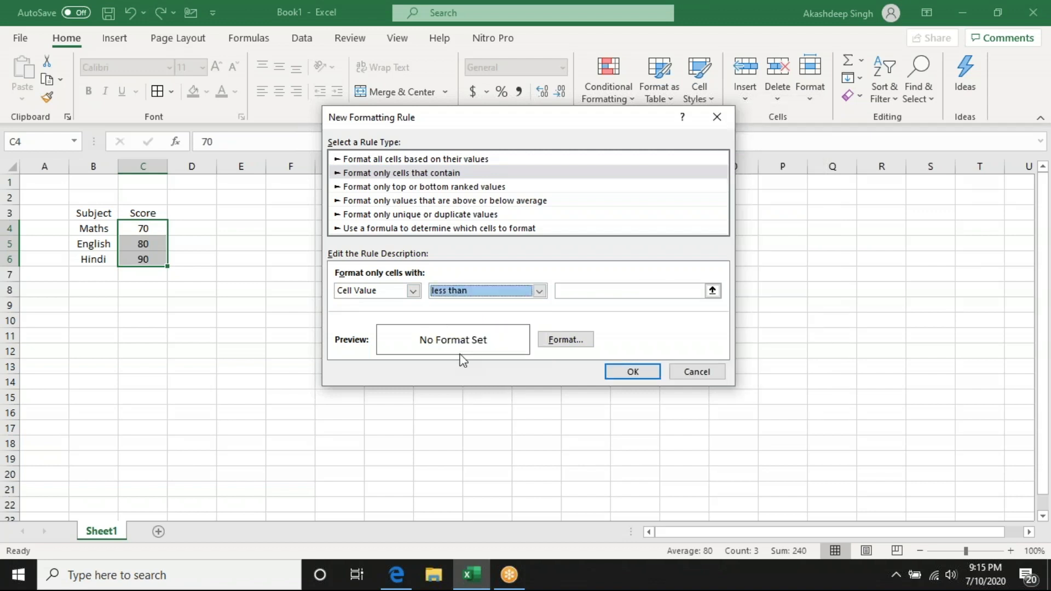
left_click(611, 292)
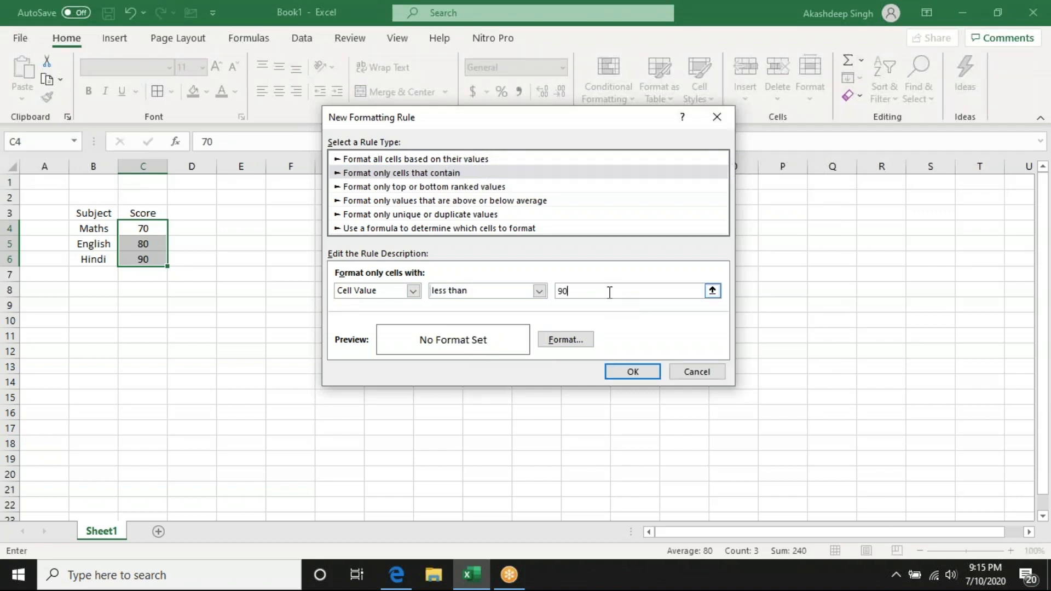
type("90")
- Give the rule a red fill with bold white text and apply it to the selected scores
left_click(566, 339)
left_click_drag(460, 54, 813, 67)
left_click(732, 91)
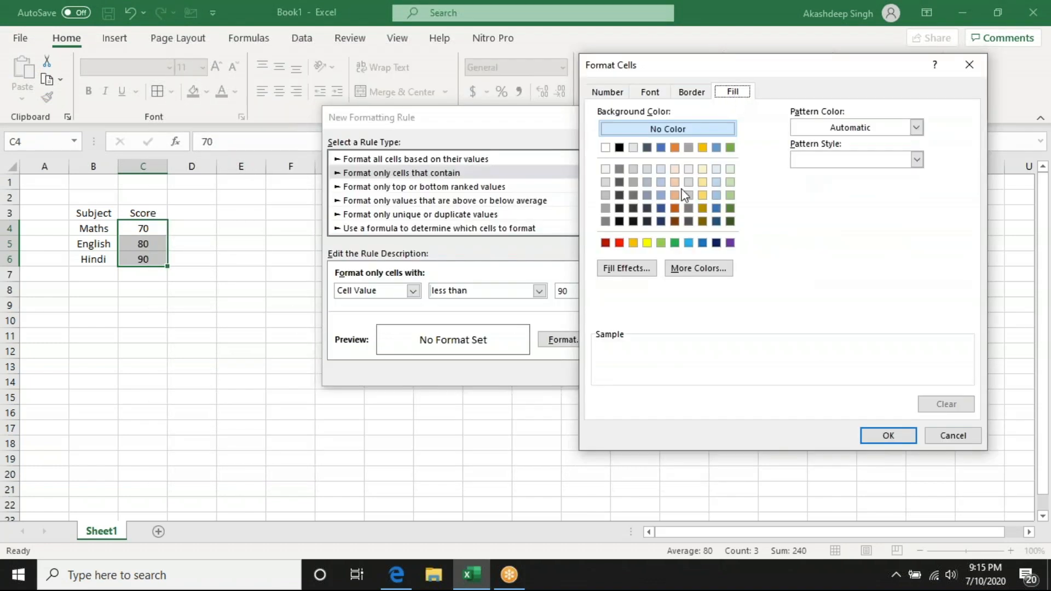
left_click(619, 244)
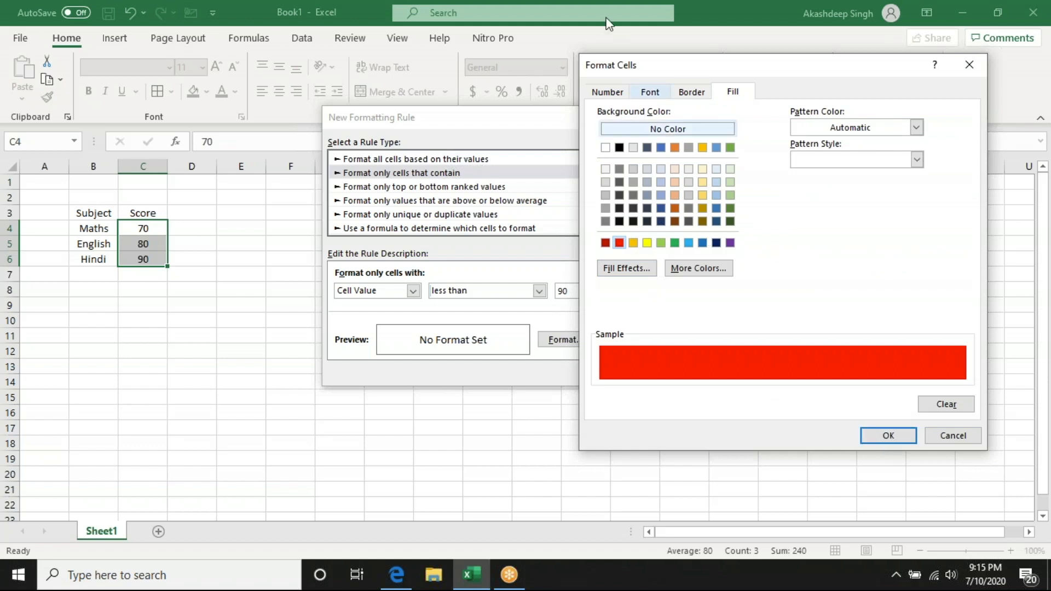
left_click(651, 94)
left_click(824, 161)
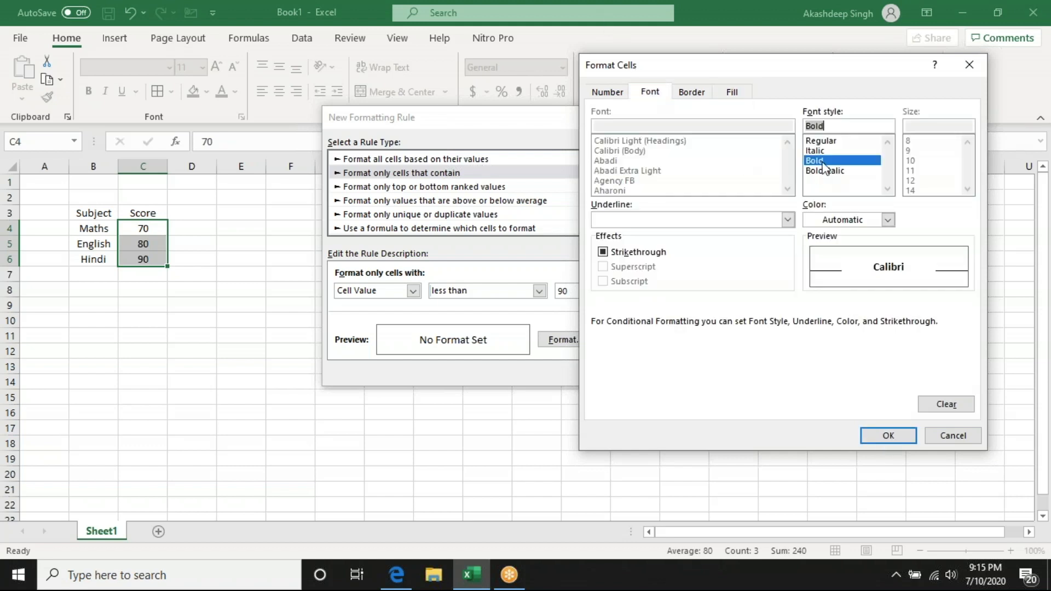
left_click(848, 225)
left_click(813, 284)
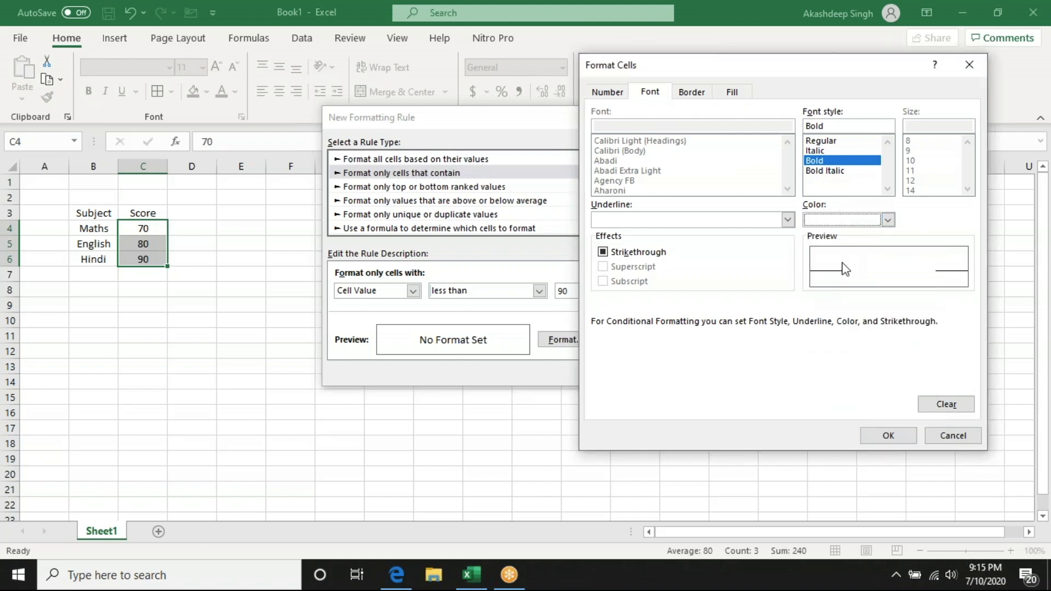
left_click(884, 436)
left_click(626, 371)
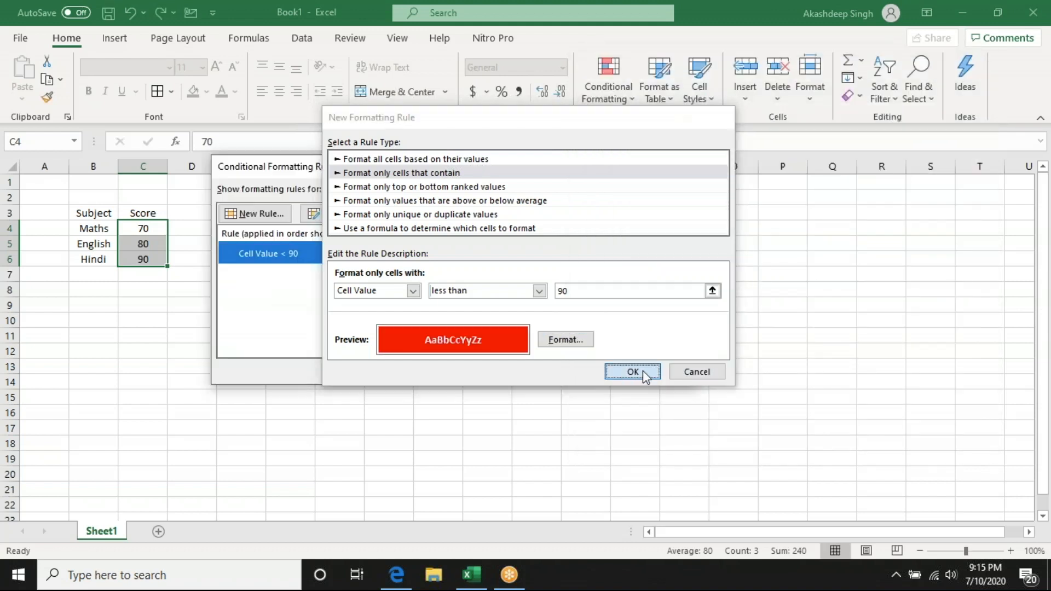
left_click(670, 370)
left_click(535, 370)
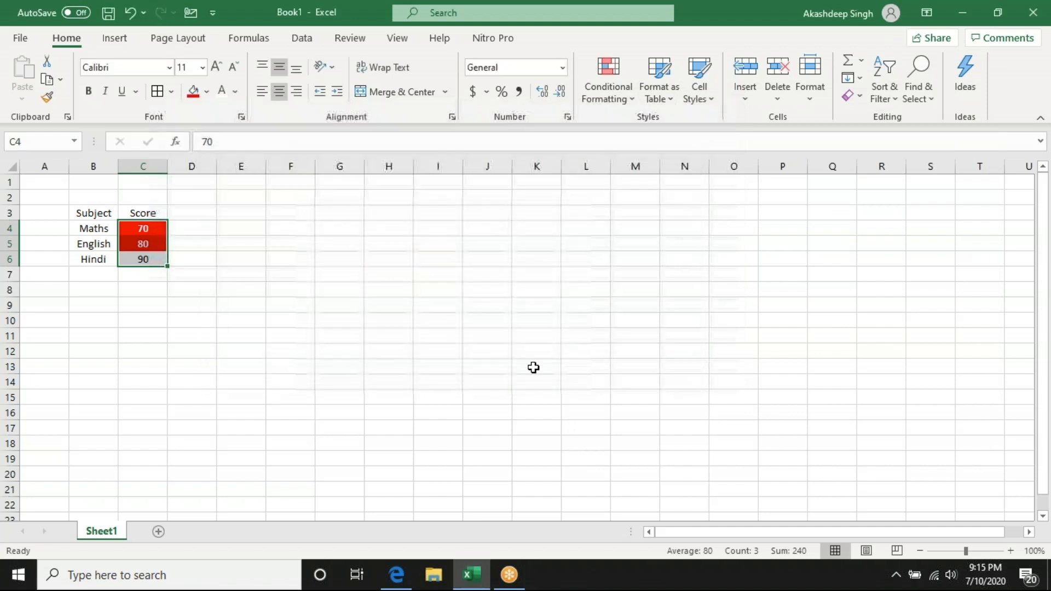
- Test the conditional formatting by changing the Maths score in C4 to 95 and then to 55
left_click_drag(249, 335, 239, 322)
left_click_drag(144, 226, 144, 259)
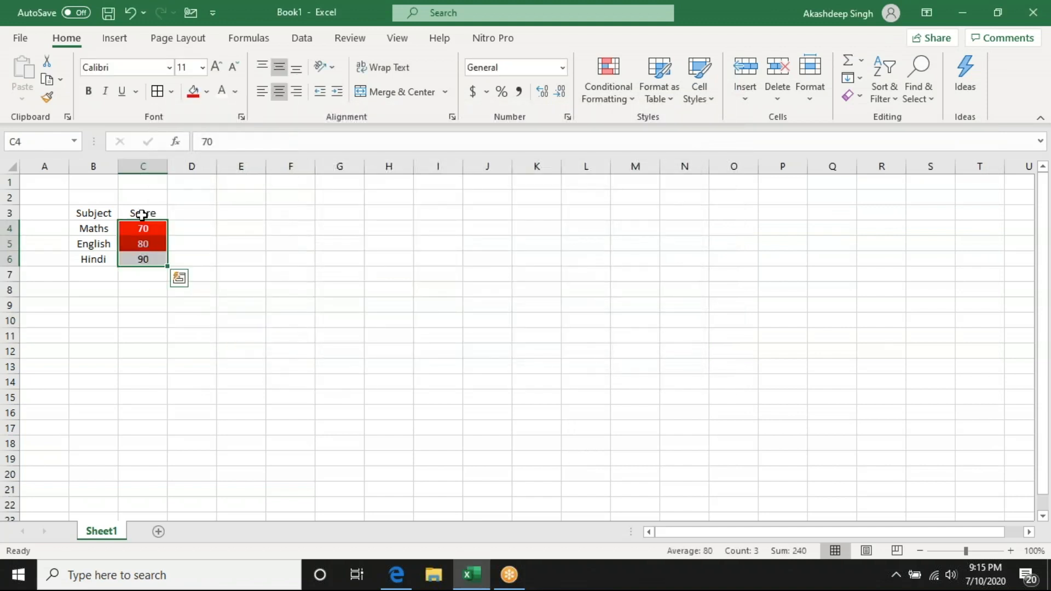
left_click(143, 226)
type("1")
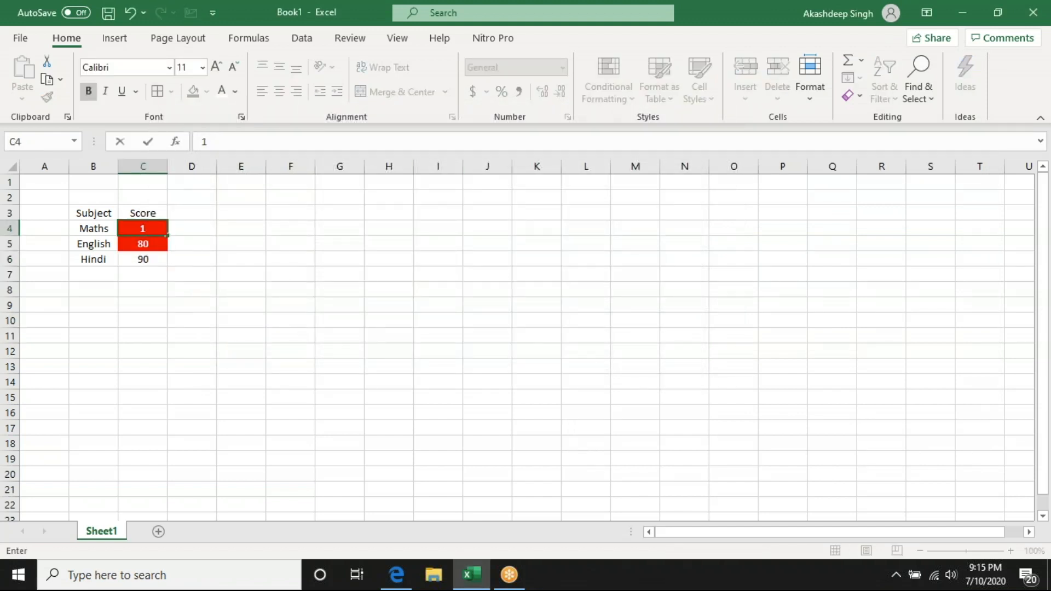
key("Return")
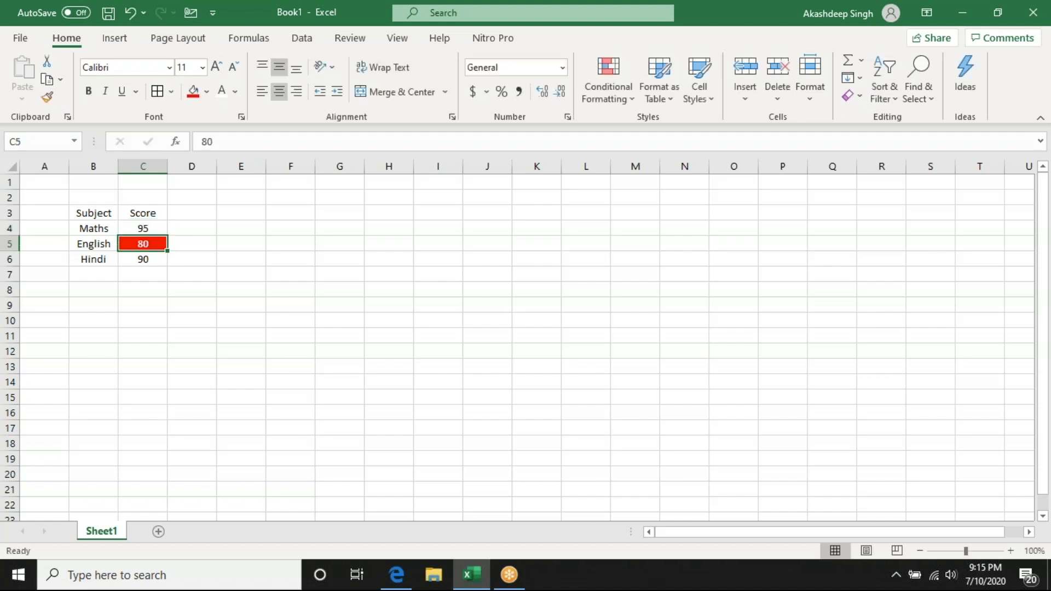
key("Up")
type("55")
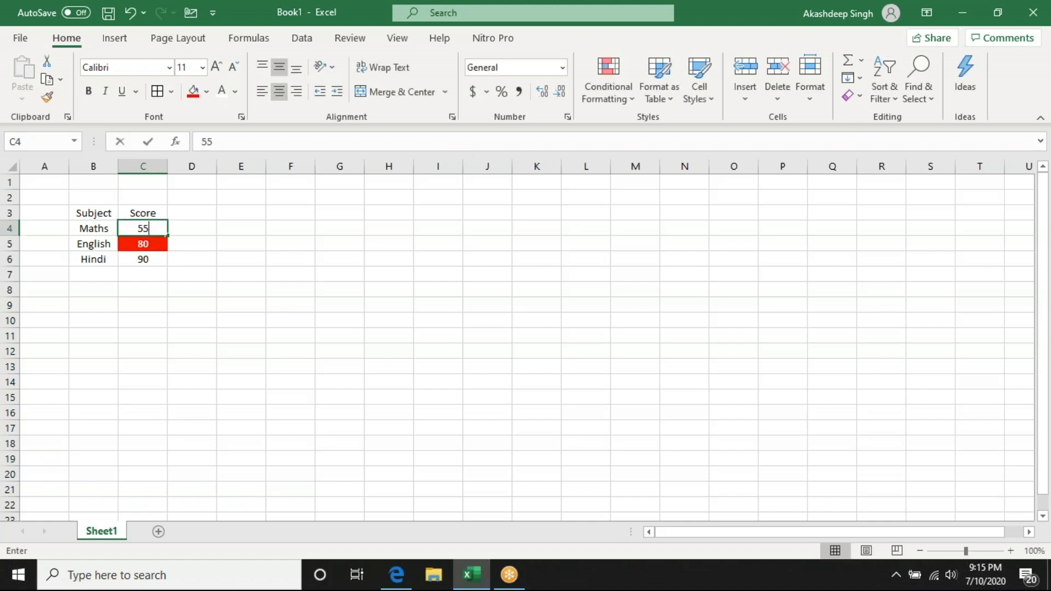
key("Return")
left_click(356, 262)
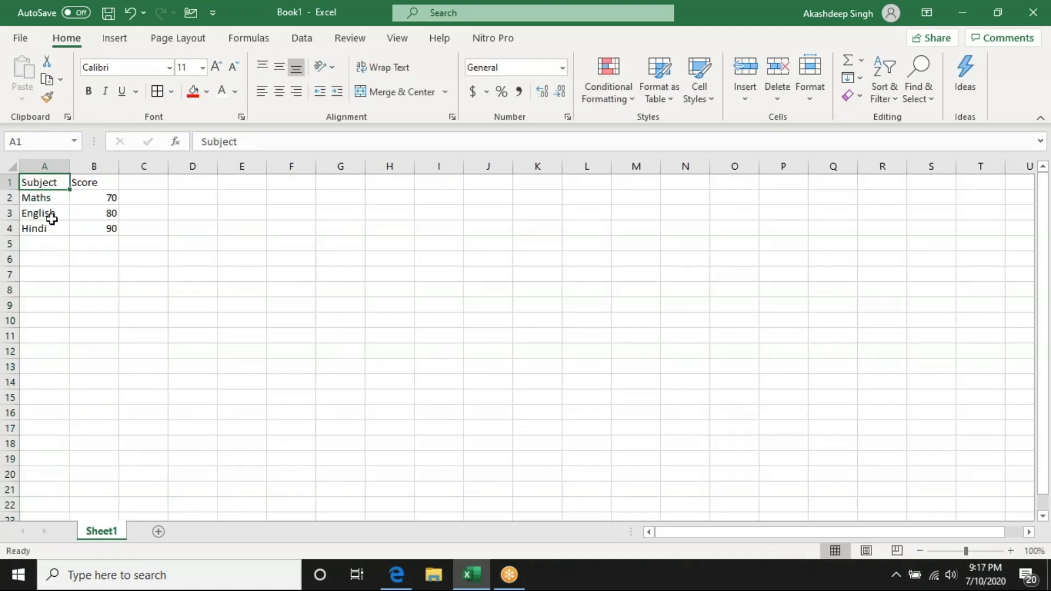
- Insert a sheet column before the Score column and title it Total Marks in B1
left_click(753, 90)
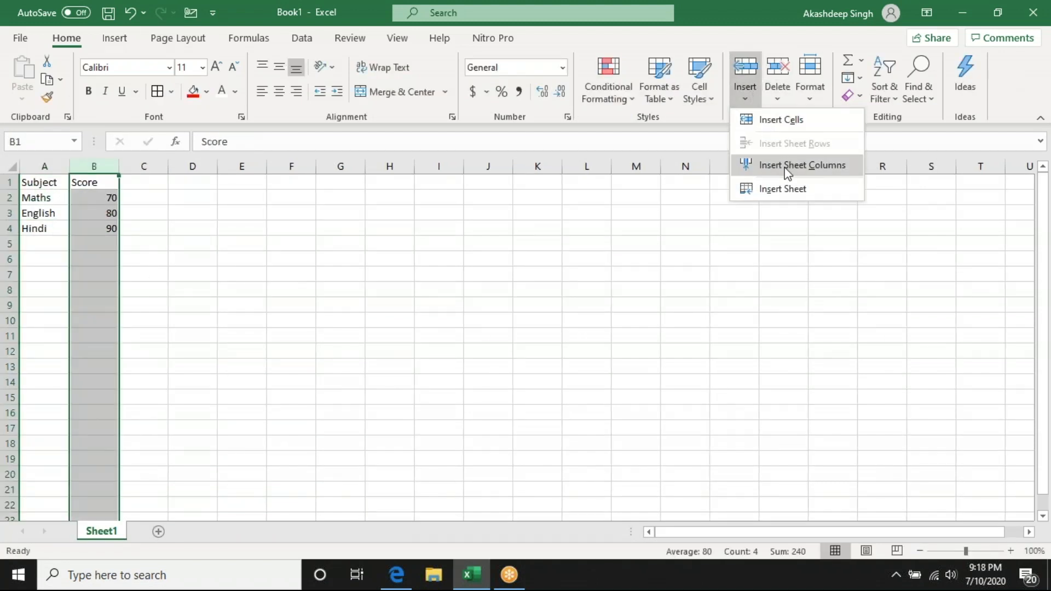
left_click(785, 167)
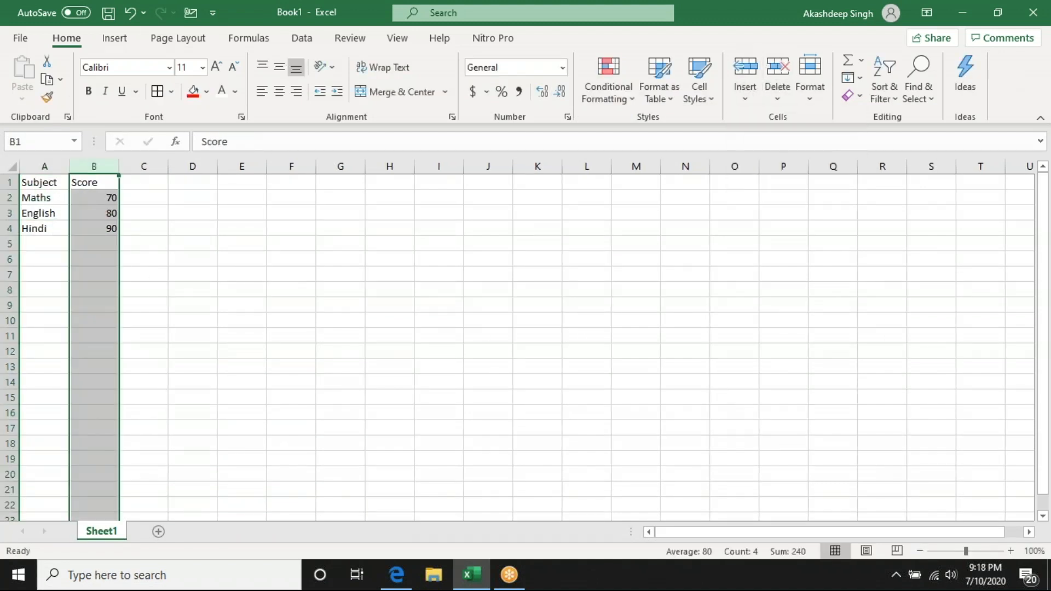
left_click(86, 183)
type("Tta")
key("BackSpace")
key("BackSpace")
type("otal Marks")
key("Return")
- Enter 100 as the total marks for Maths in B2 and fill it down to B4
type("100")
key("Return")
key("Left")
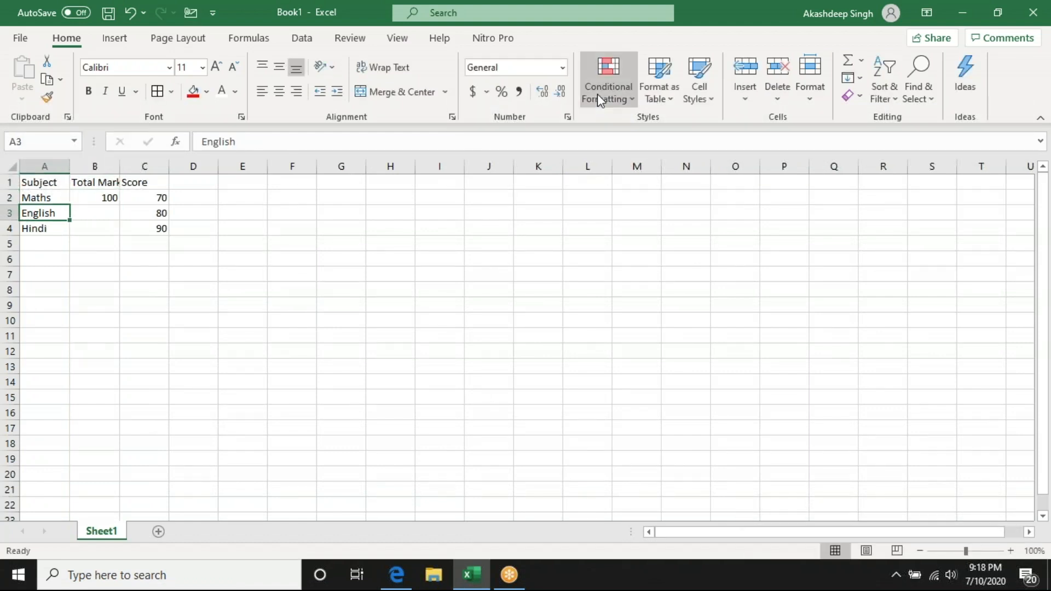
key("Up")
key("Right")
key("shift+Down")
key("shift+Down")
key("ctrl+d")
left_click(106, 196)
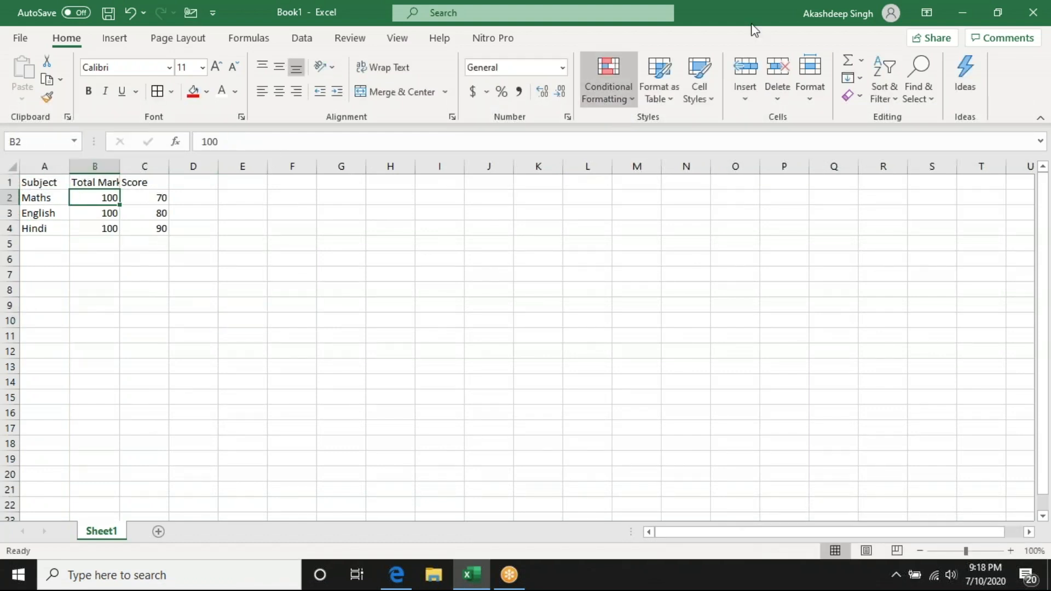
- Delete the Total Marks column from the sheet
left_click(96, 166)
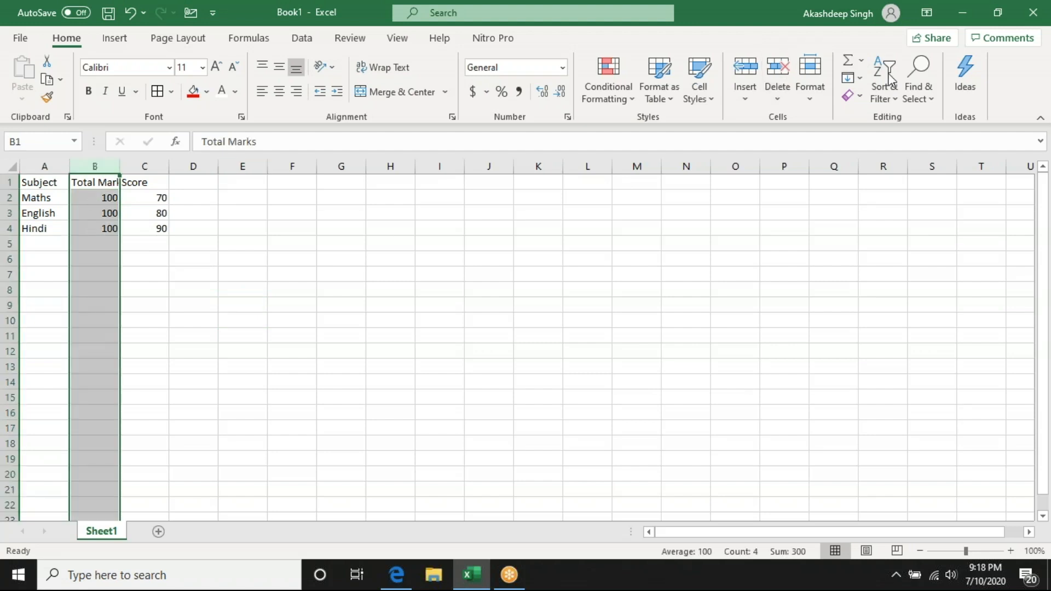
left_click(788, 101)
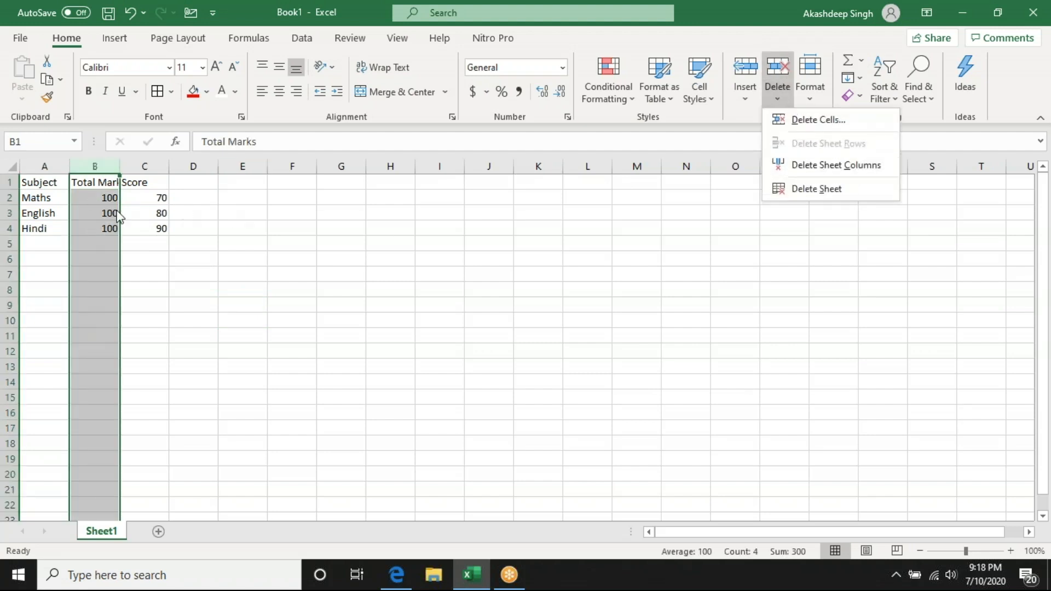
left_click(118, 216)
left_click(780, 93)
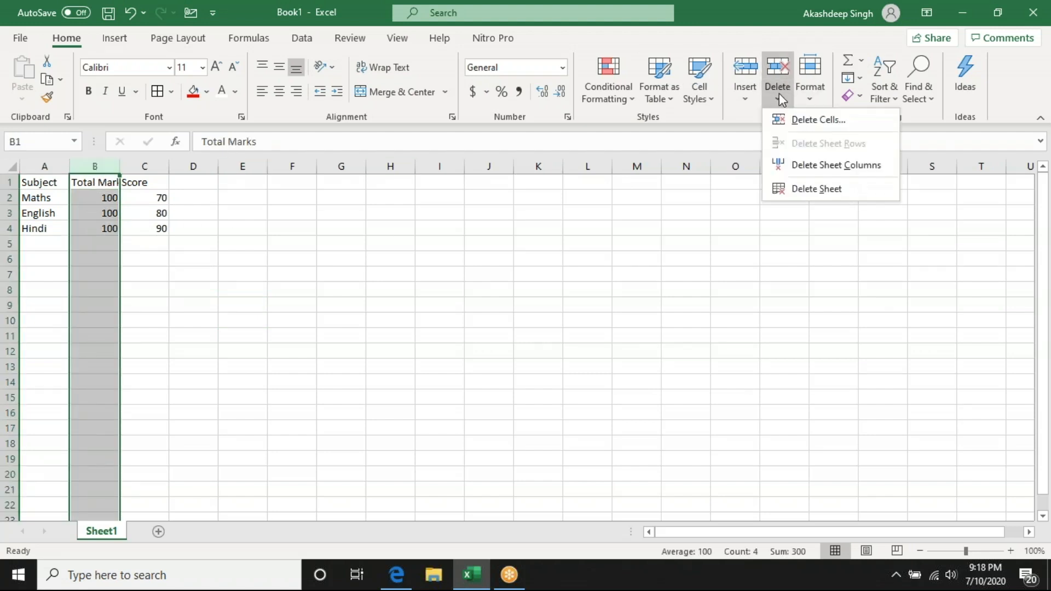
left_click(793, 164)
left_click(192, 197)
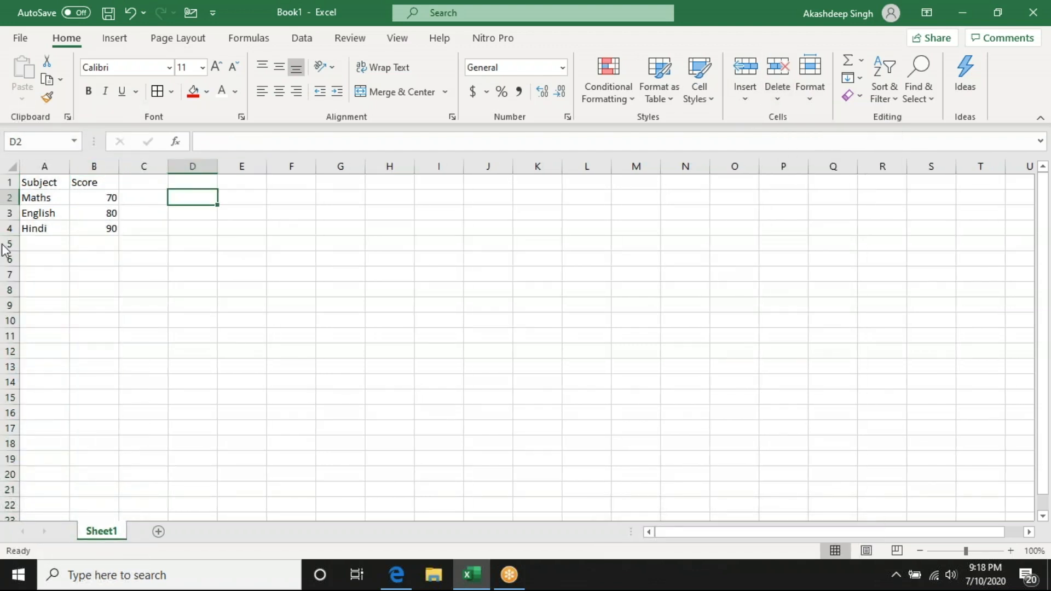
- Insert a blank sheet row above the English row
left_click(9, 212)
left_click(751, 92)
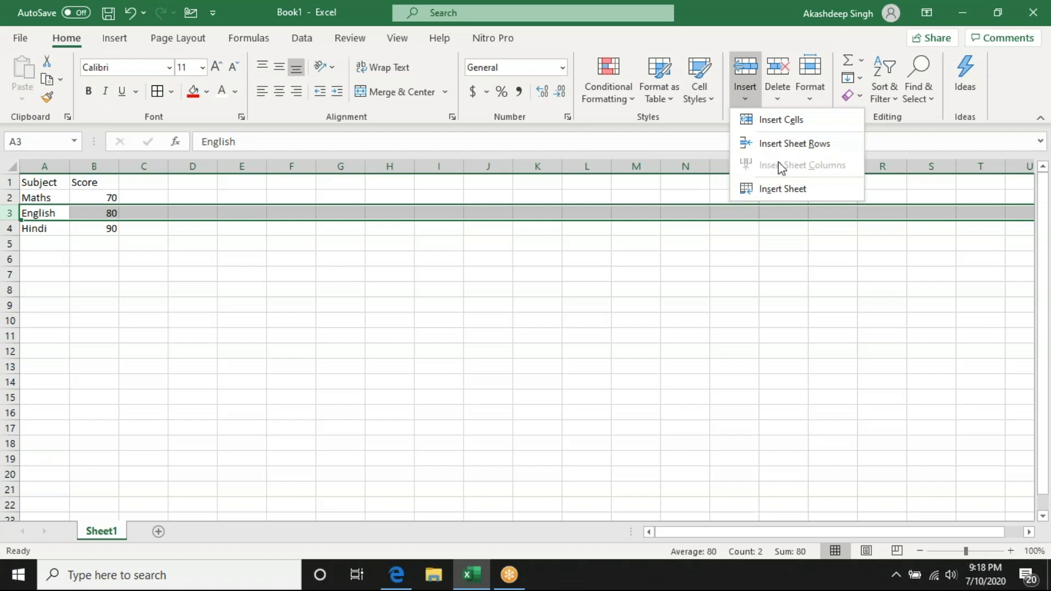
left_click(814, 150)
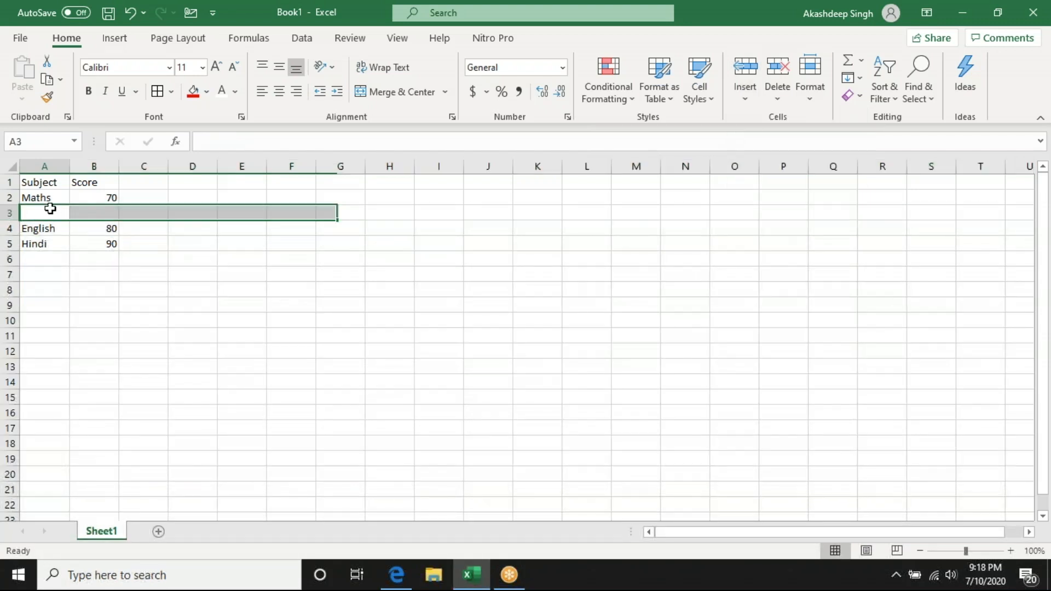
- Delete the blank sheet row above the English row
left_click(810, 88)
left_click(777, 93)
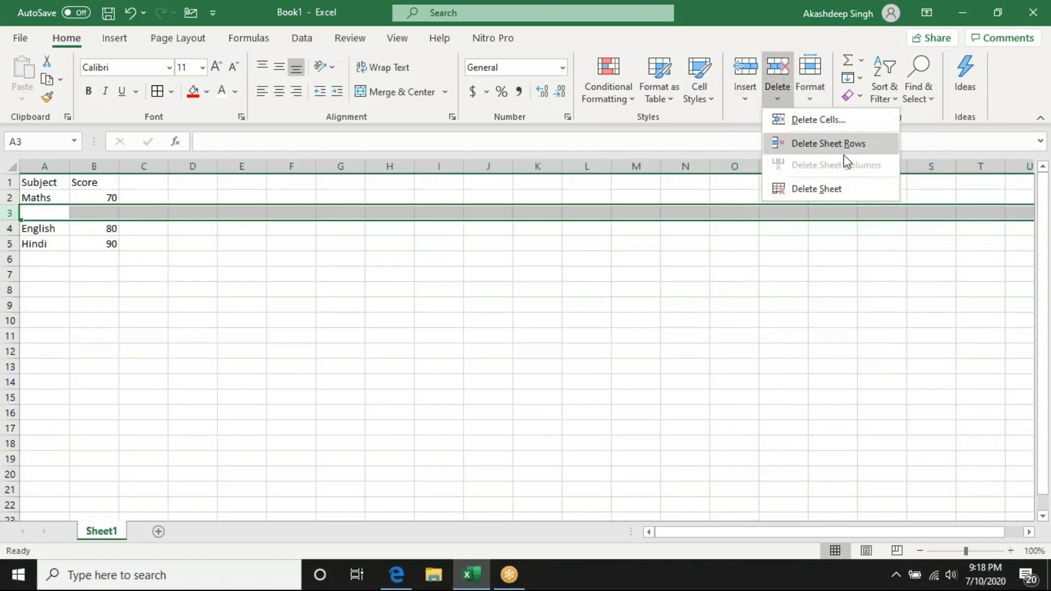
left_click(855, 150)
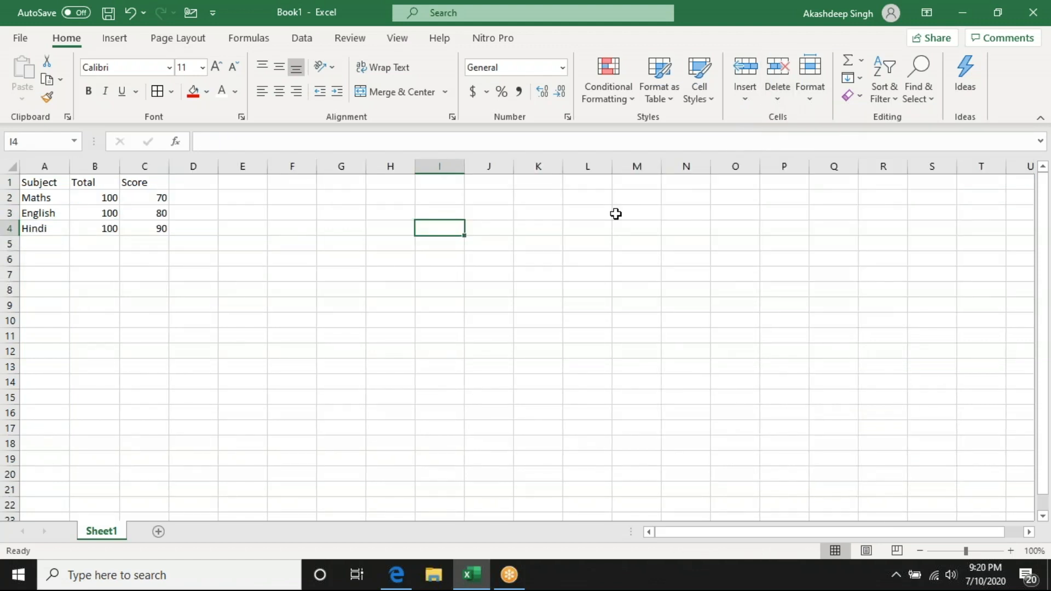
- Enter 100 in I4 and use Fill Down to copy it through I9
type("100")
key("Return")
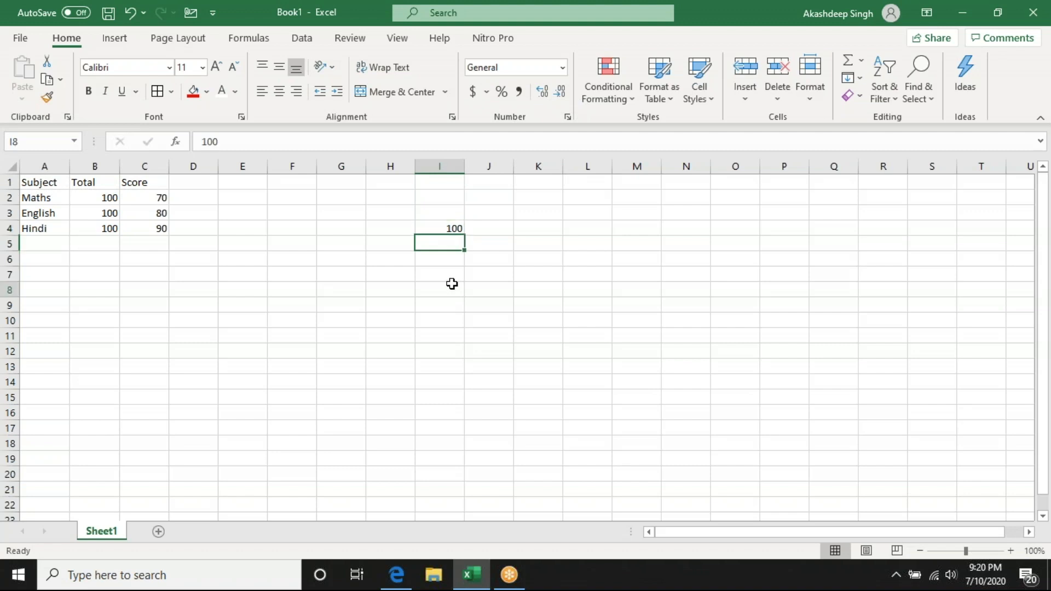
left_click_drag(429, 225, 449, 297)
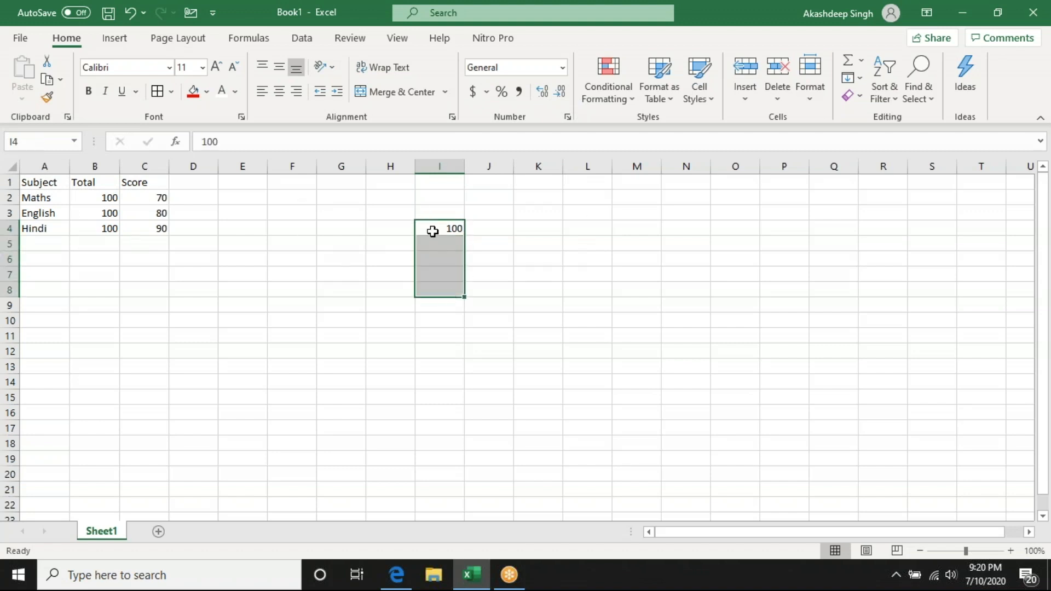
left_click_drag(430, 227, 449, 306)
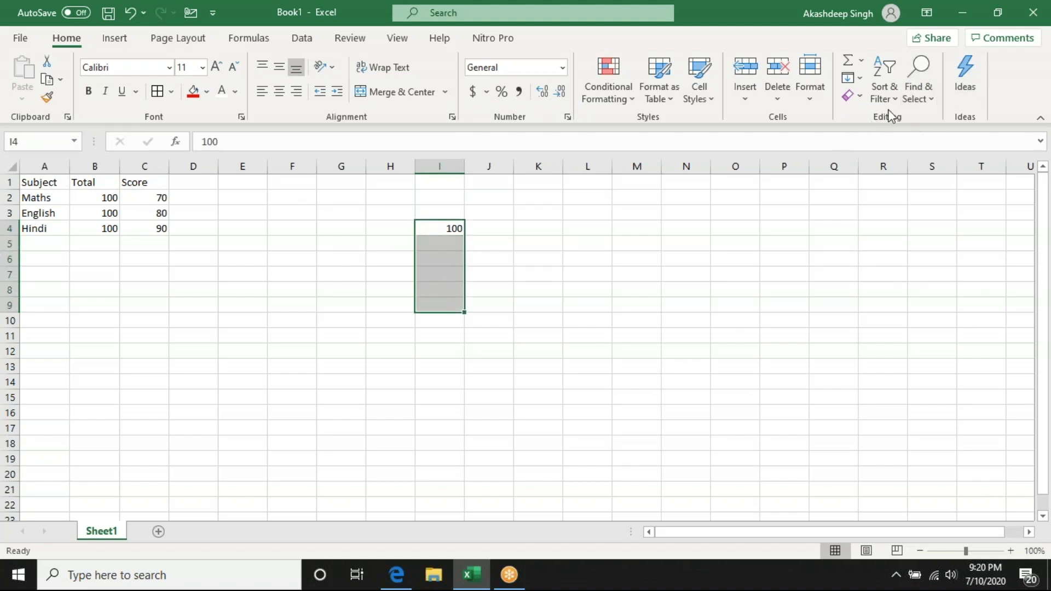
left_click(861, 80)
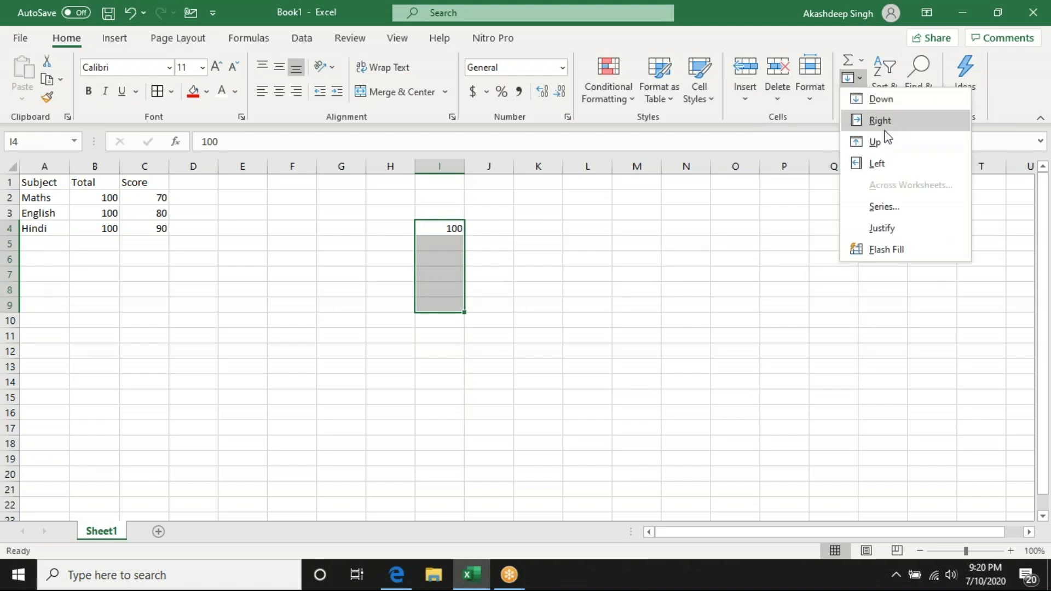
left_click(879, 101)
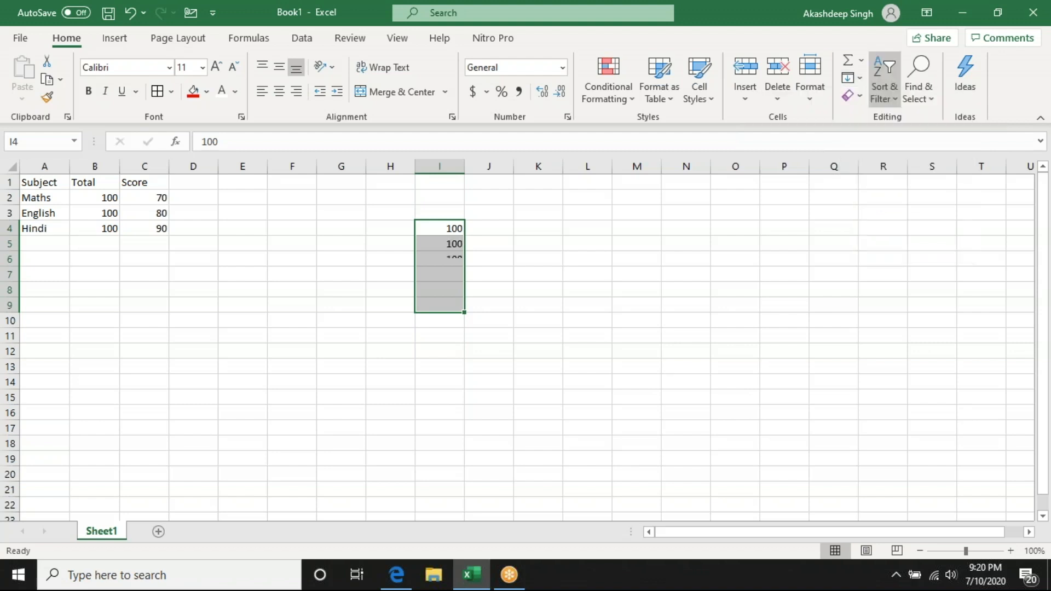
left_click(436, 230)
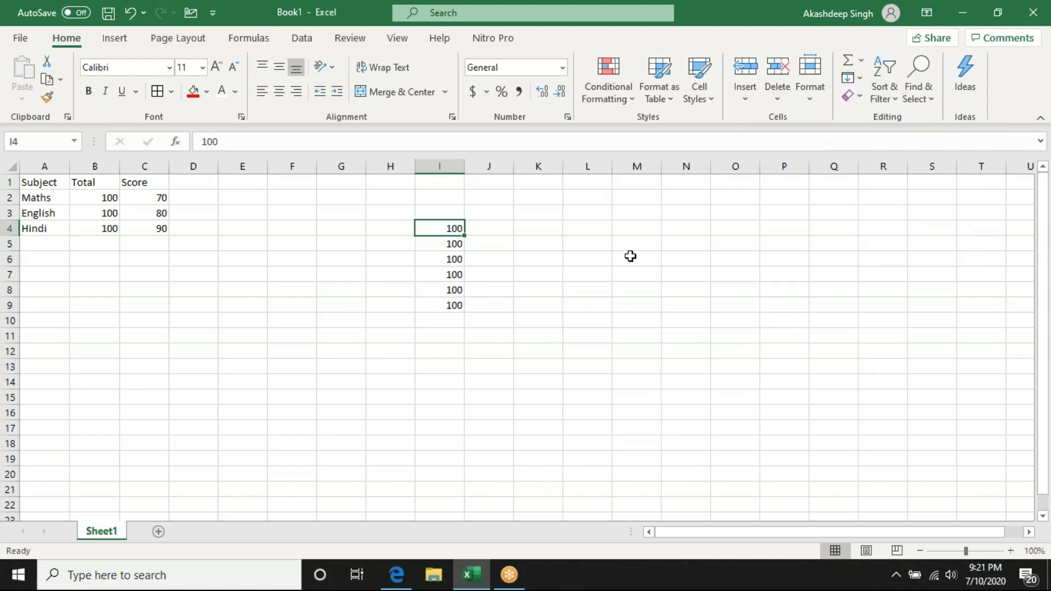
left_click(638, 259)
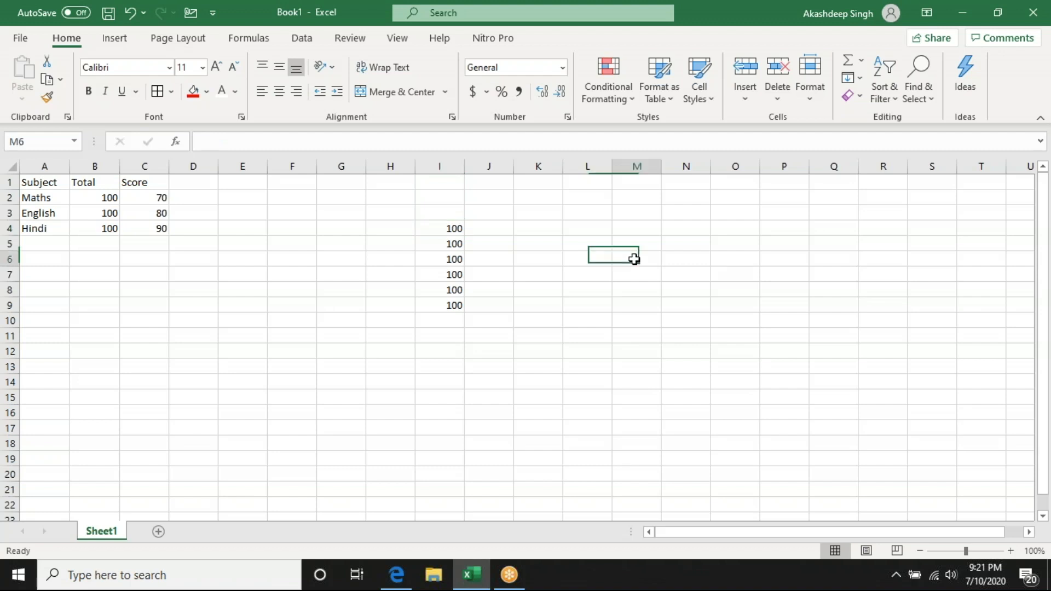
left_click_drag(639, 259, 677, 316)
scroll(679, 317, "up", 1)
left_click(535, 262)
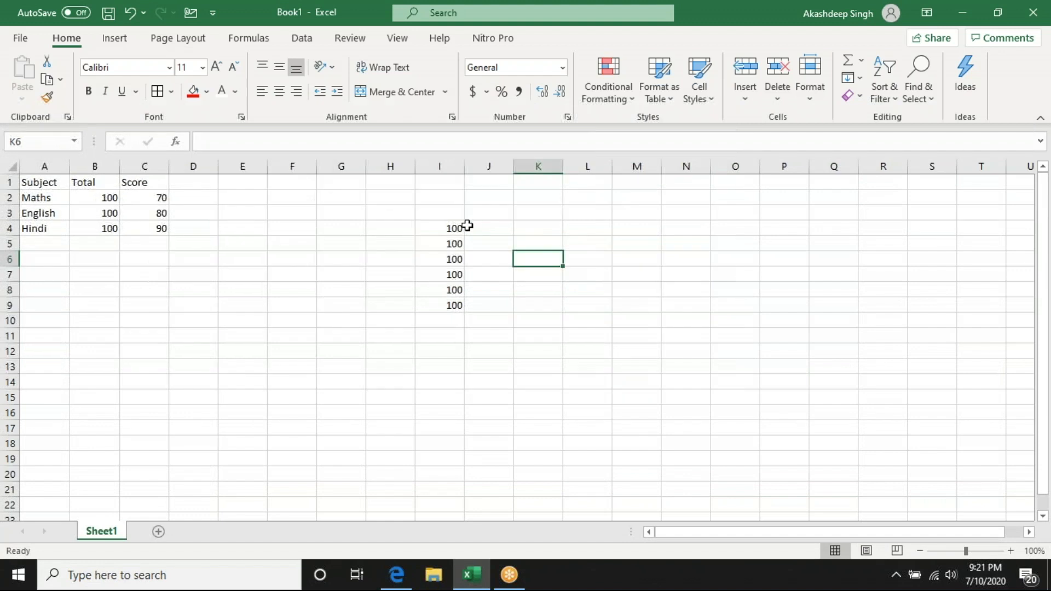
- Try to move the value in I4 to another cell across the row
left_click(455, 228)
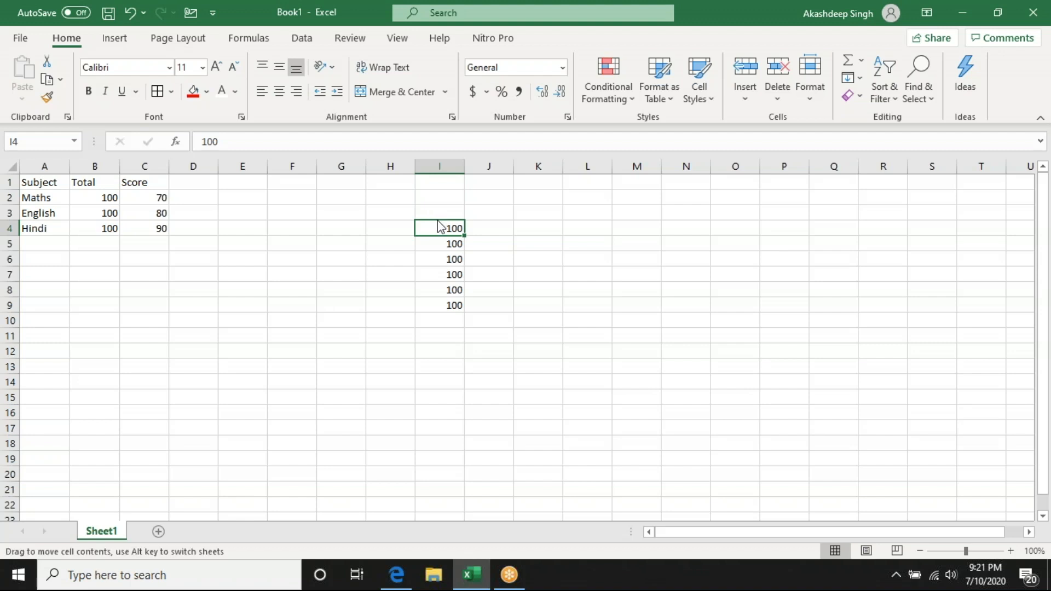
left_click_drag(438, 222, 579, 238)
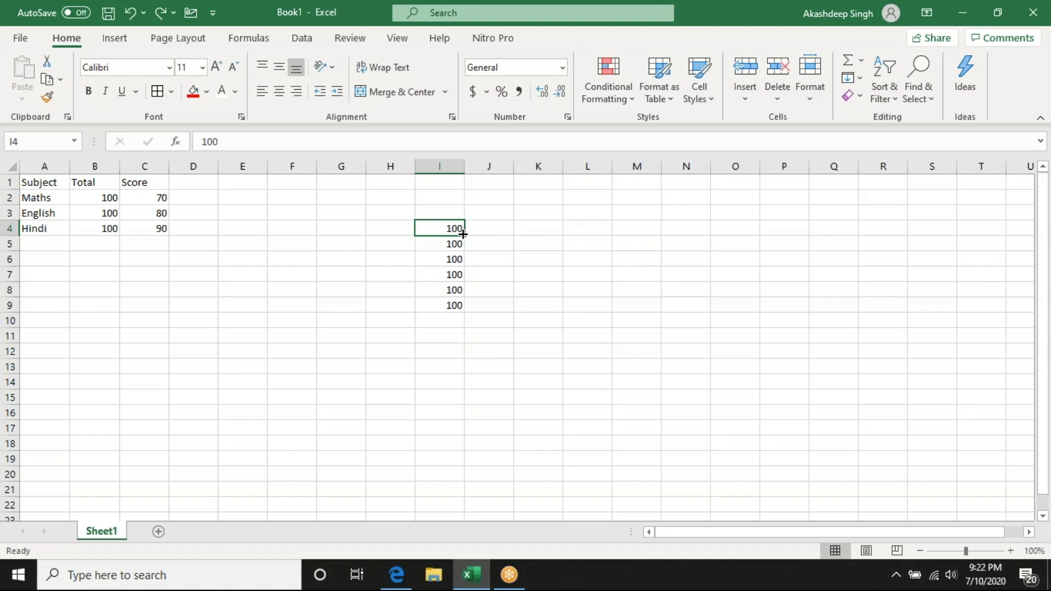
- Clear I5:I9 and fill the 100 in I4 down to I9 again with AutoFill
left_click_drag(446, 247, 446, 311)
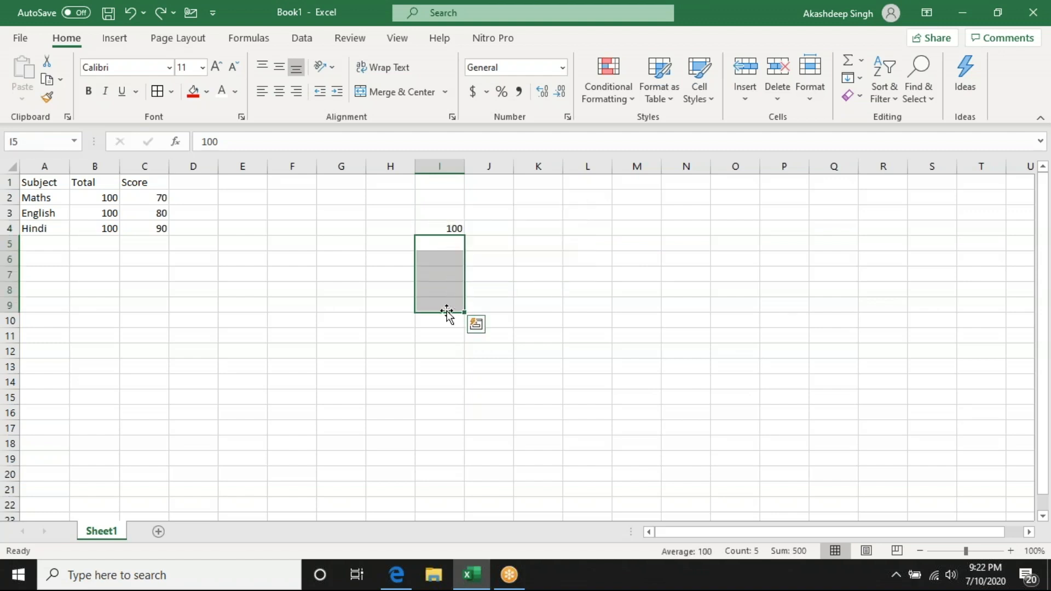
left_click(442, 229)
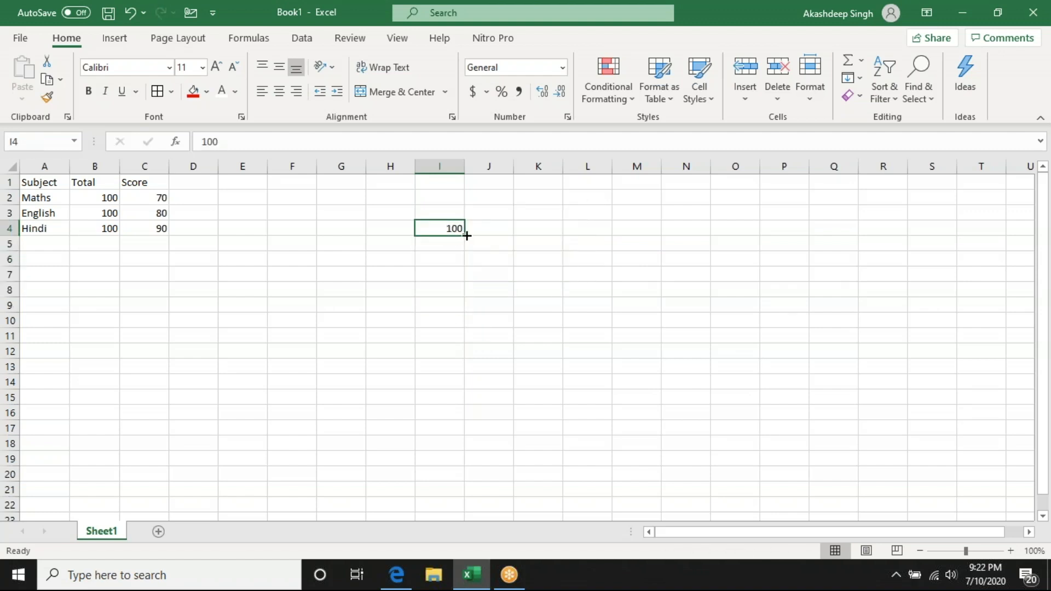
left_click_drag(463, 234, 465, 266)
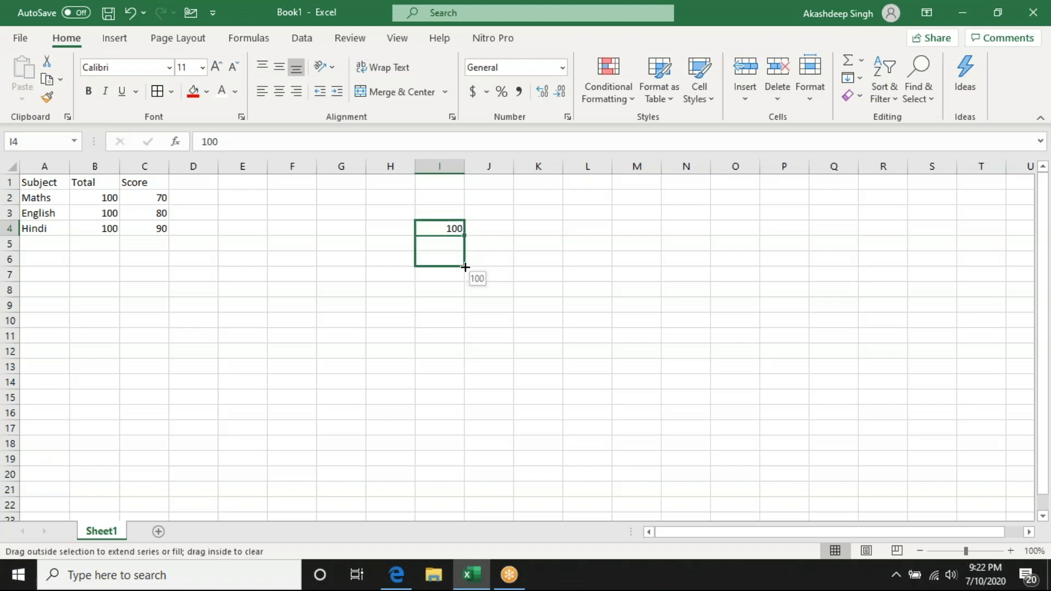
left_click_drag(465, 271, 458, 310)
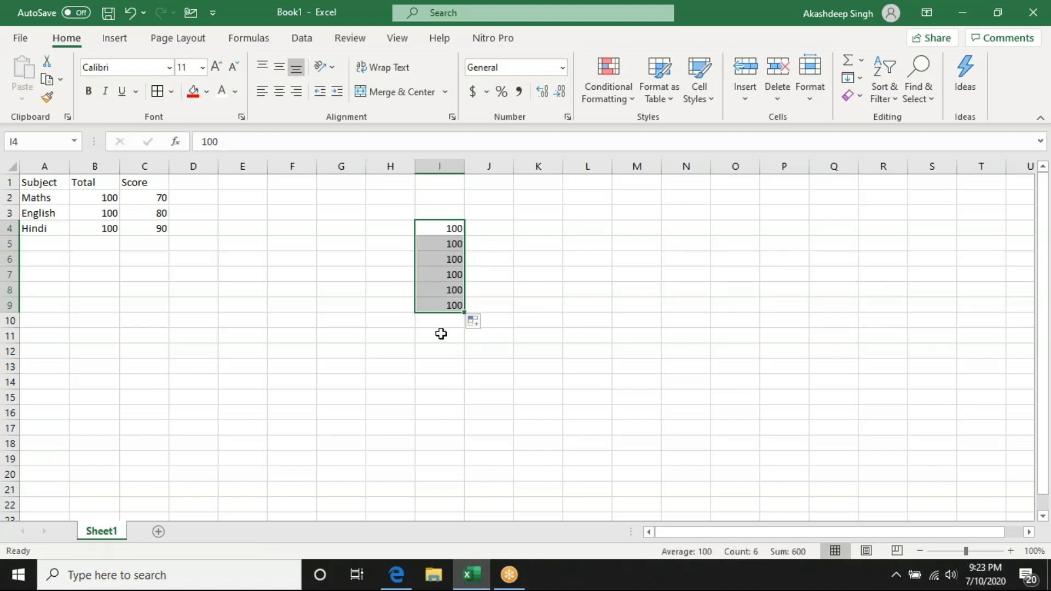
- Overwrite the values in I4:I9 with the numbers 1 to 6
left_click(451, 230)
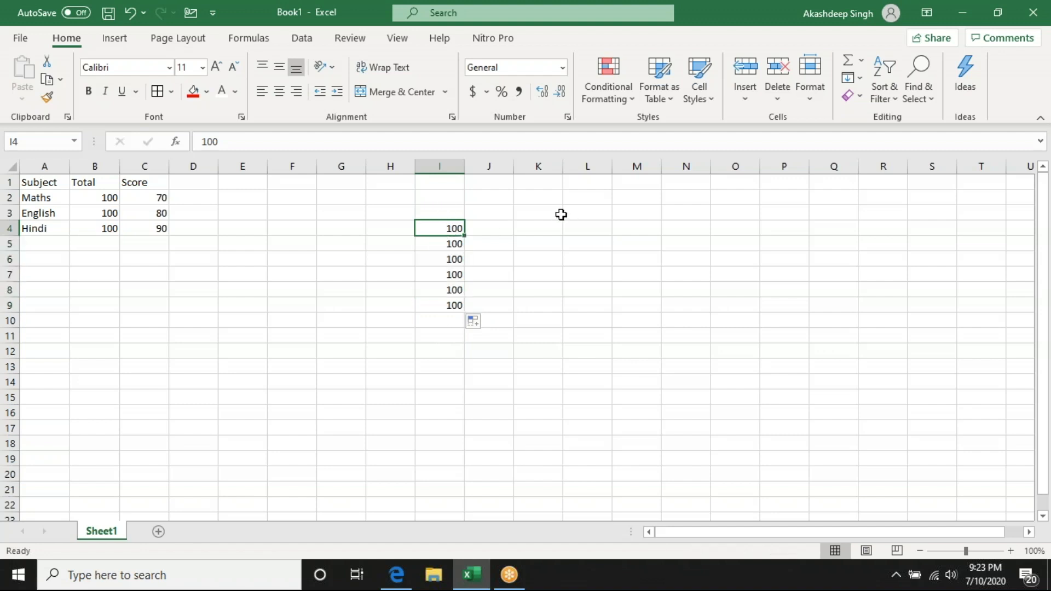
key("ctrl+shift+Down")
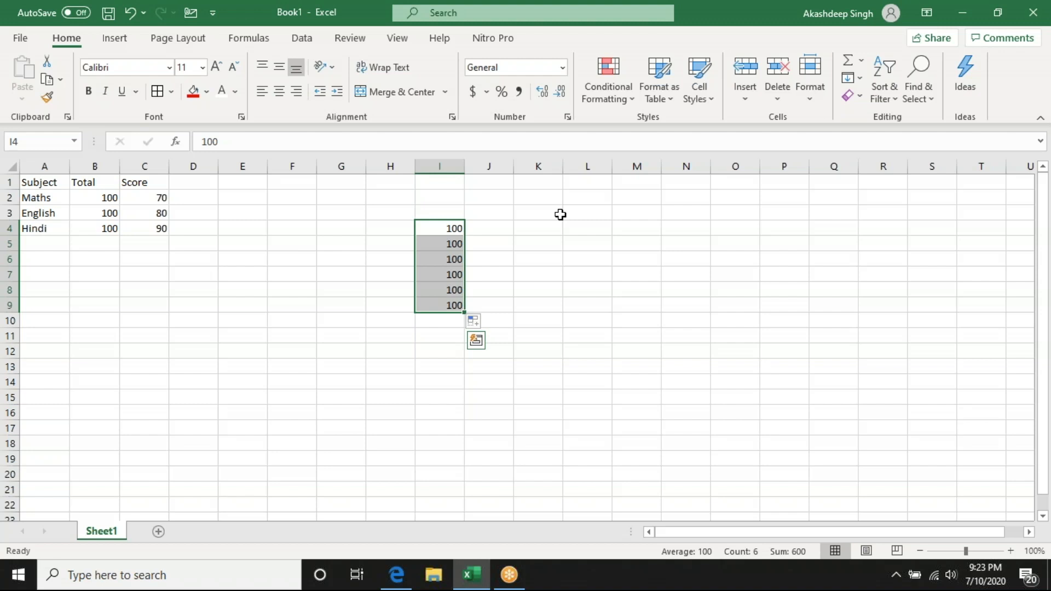
type("1")
key("Return")
type("2")
key("Return")
type("3")
key("Return")
type("4")
key("Return")
type("5")
key("Return")
type("6")
key("Return")
- Delete the numbers 3 to 6 from I6:I9, keeping only 1 and 2
key("Up")
key("Down")
key("ctrl+Up")
key("ctrl+Up")
key("Down")
key("shift+Up")
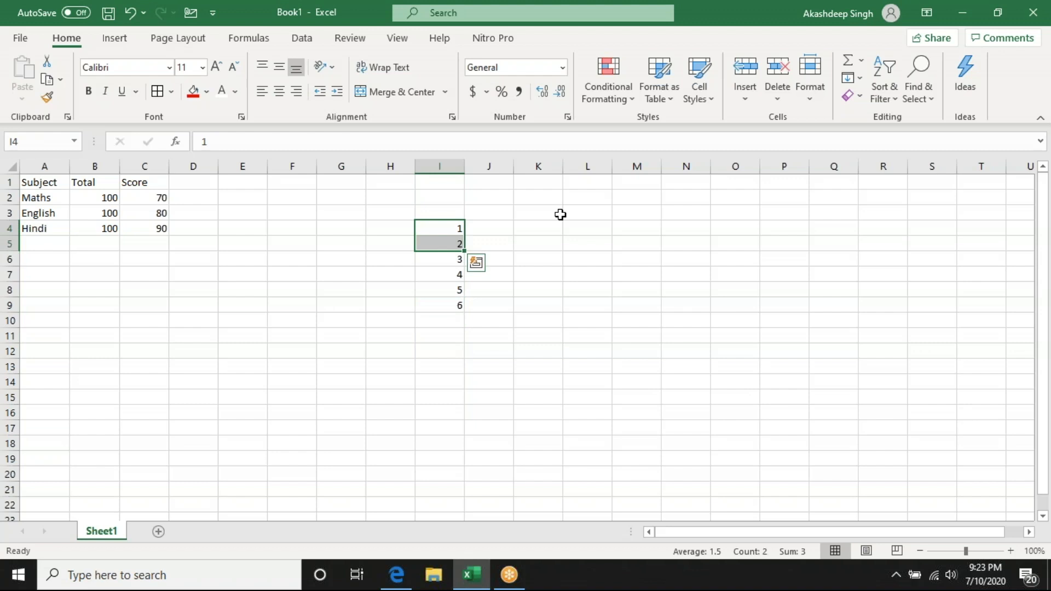
key("shift+Down")
key("ctrl+shift+Down")
key("Down")
key("ctrl+shift+Down")
key("Delete")
- Extend the series 1, 2 in I4:I5 down to 10 in I13 with AutoFill
key("Up")
key("Up")
key("shift+Down")
left_click(636, 259)
left_click_drag(437, 228, 465, 375)
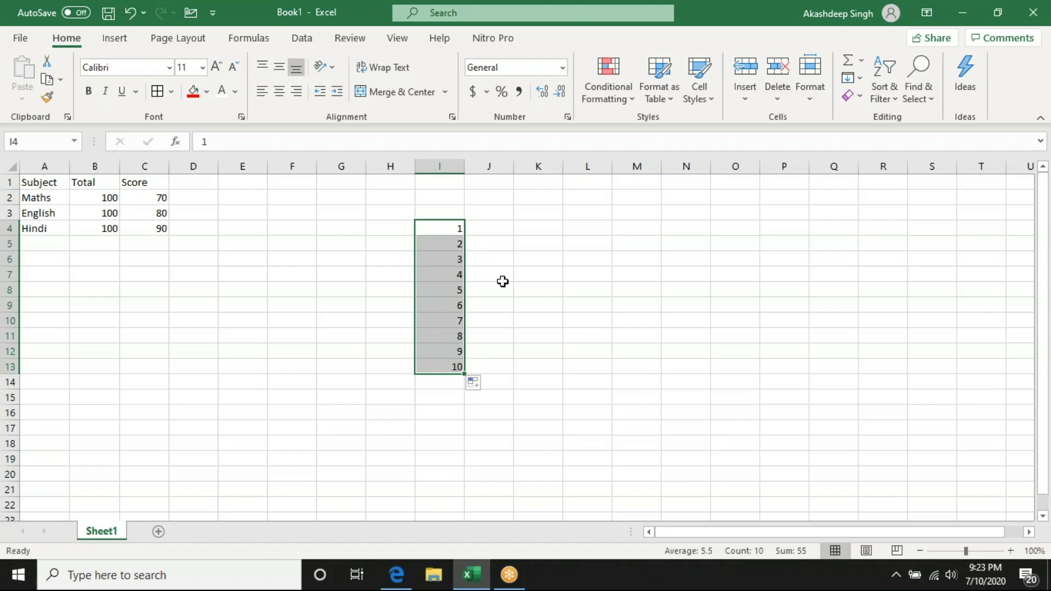
- Draw a rounded rectangle shape spanning about cells H4 to L6, and delete it
left_click(114, 38)
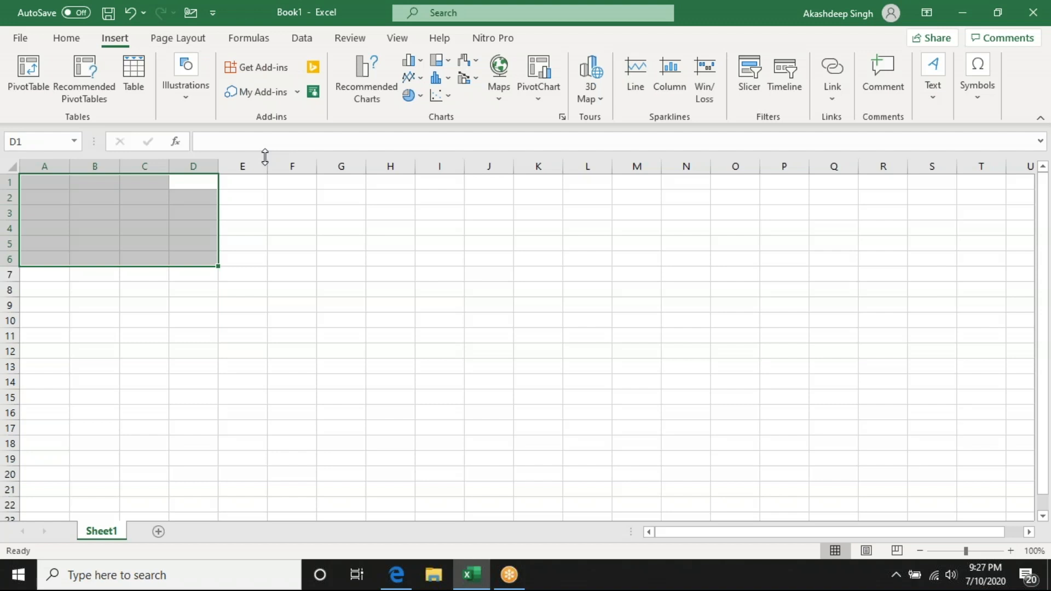
left_click(338, 351)
left_click(340, 210)
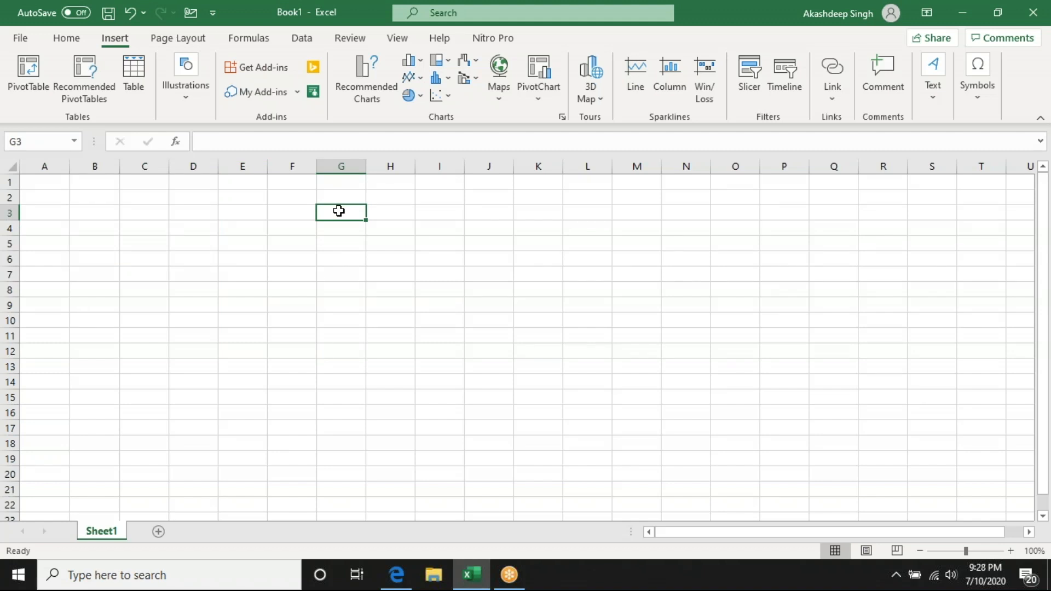
left_click(440, 351)
left_click(340, 212)
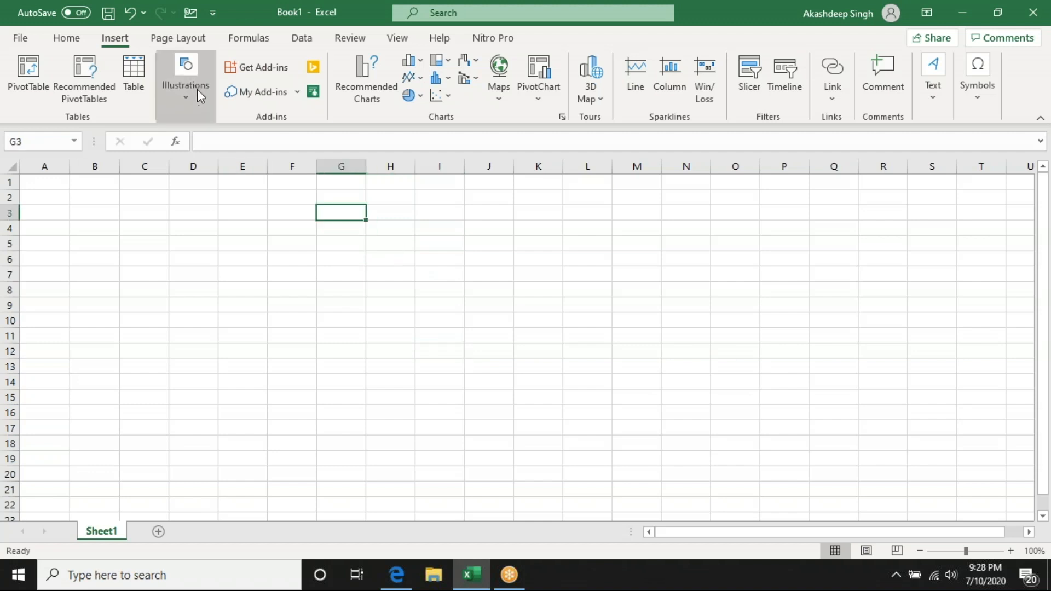
left_click(197, 89)
left_click(210, 166)
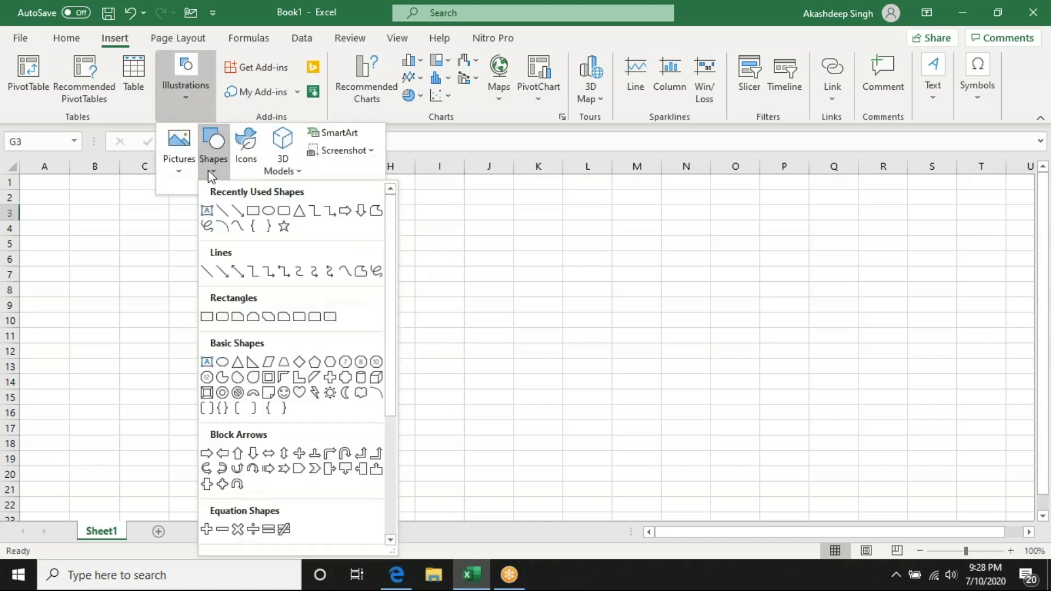
left_click(283, 210)
left_click_drag(401, 221, 580, 264)
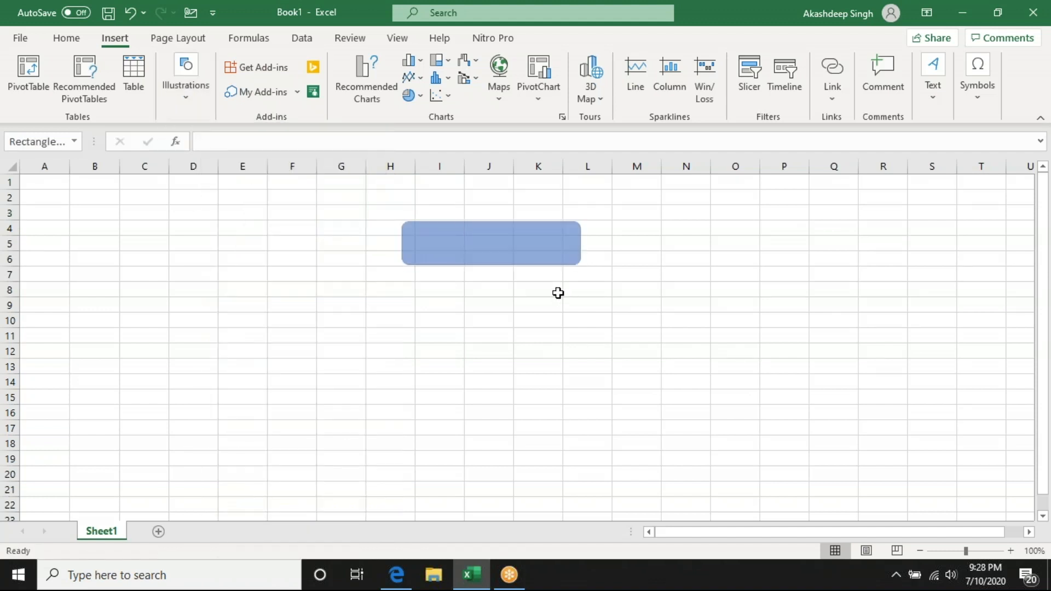
key("Delete")
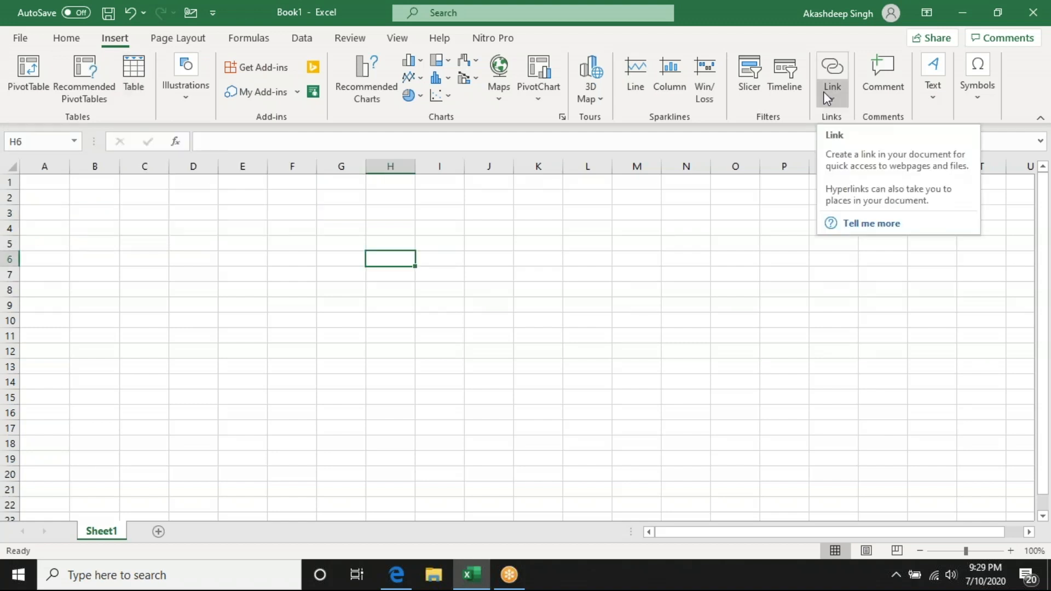
left_click(180, 40)
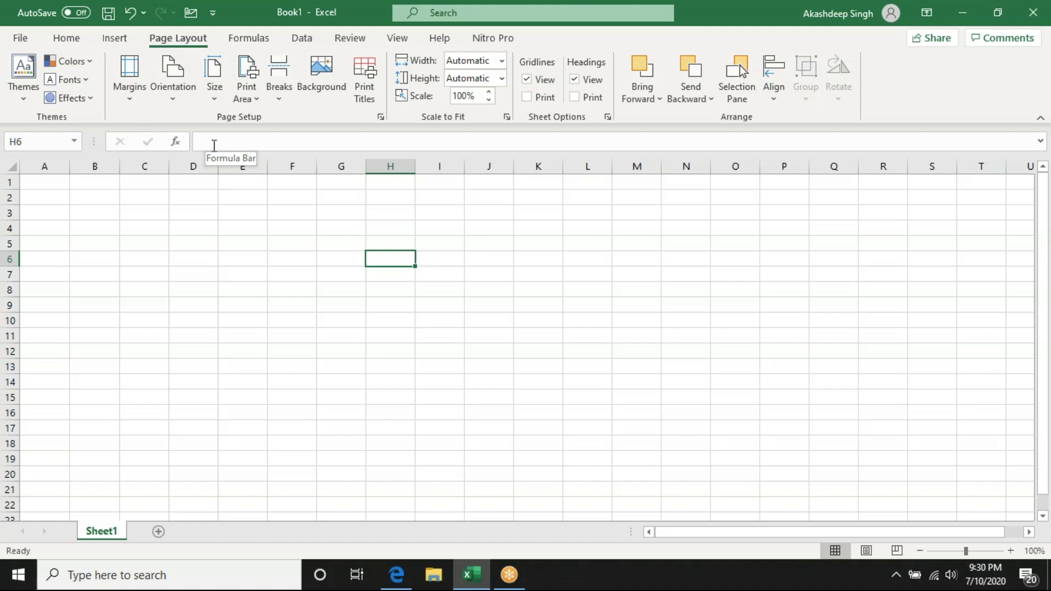
left_click(244, 38)
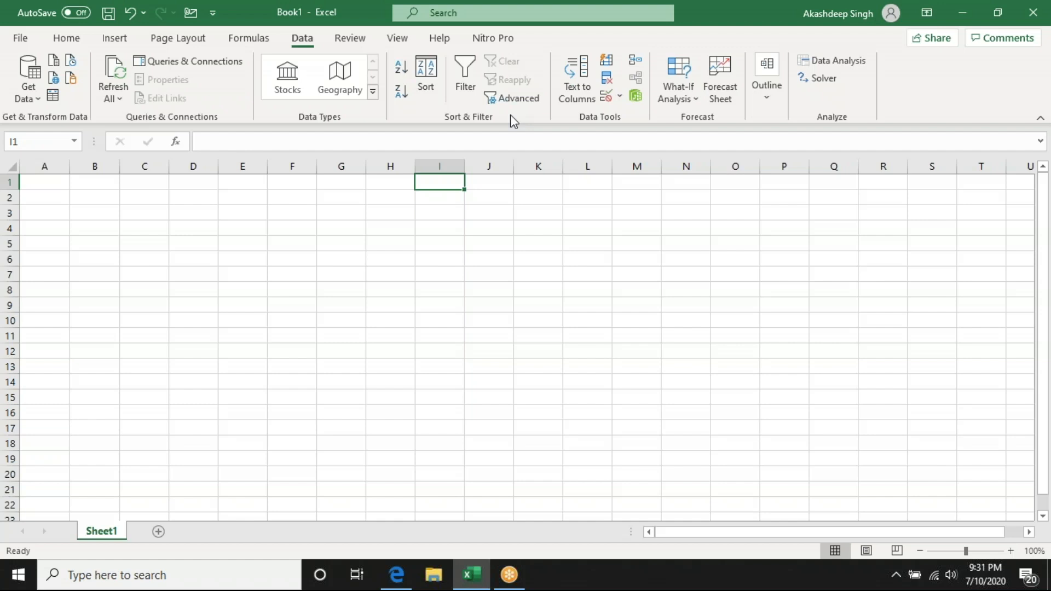
- Enter the headers Subject in A1 and Score in B1
key("ctrl+Home")
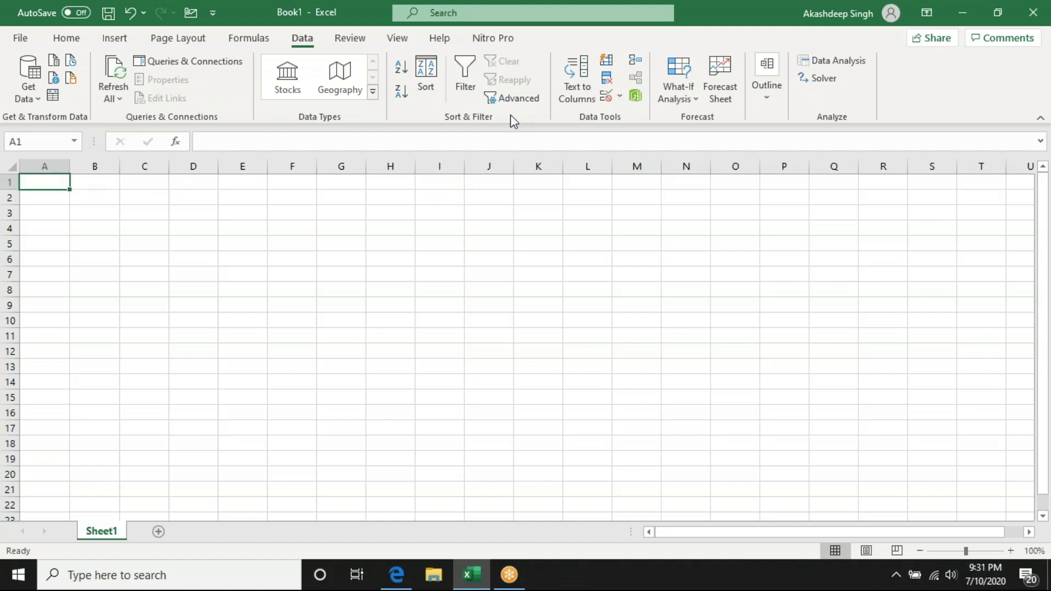
type("Subjetc")
key("BackSpace")
key("BackSpace")
type("ct")
key("ctrl+Return")
key("Tab")
type("ma")
key("Escape")
type("Score")
key("Return")
- List the subjects Hindi, English and Maths in A2:A4
type("Hindi")
key("Return")
type("Enf")
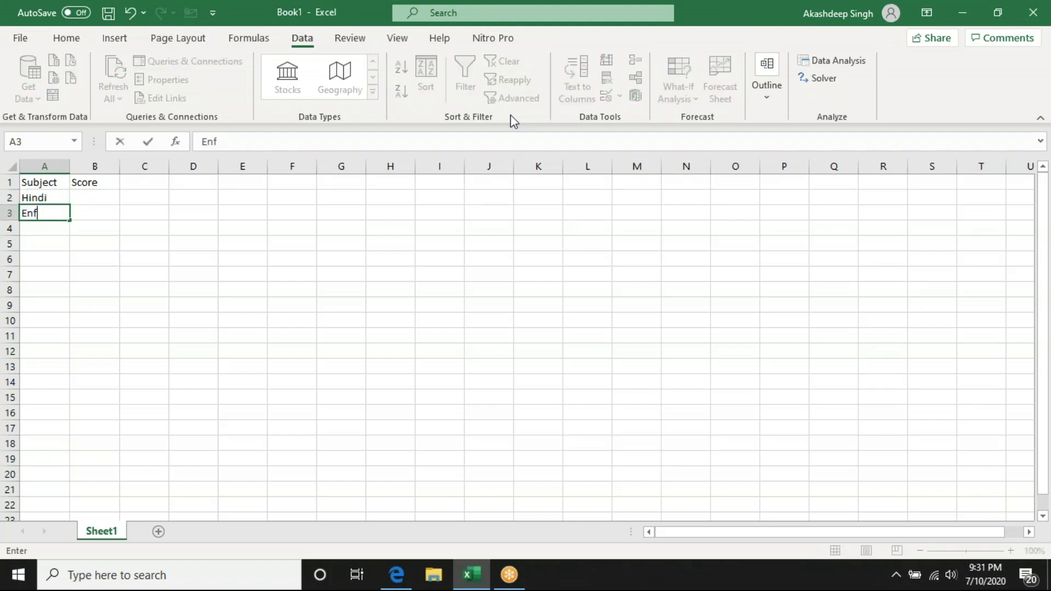
type("g")
key("BackSpace")
key("BackSpace")
type("glish")
key("Return")
type("Maths")
key("Return")
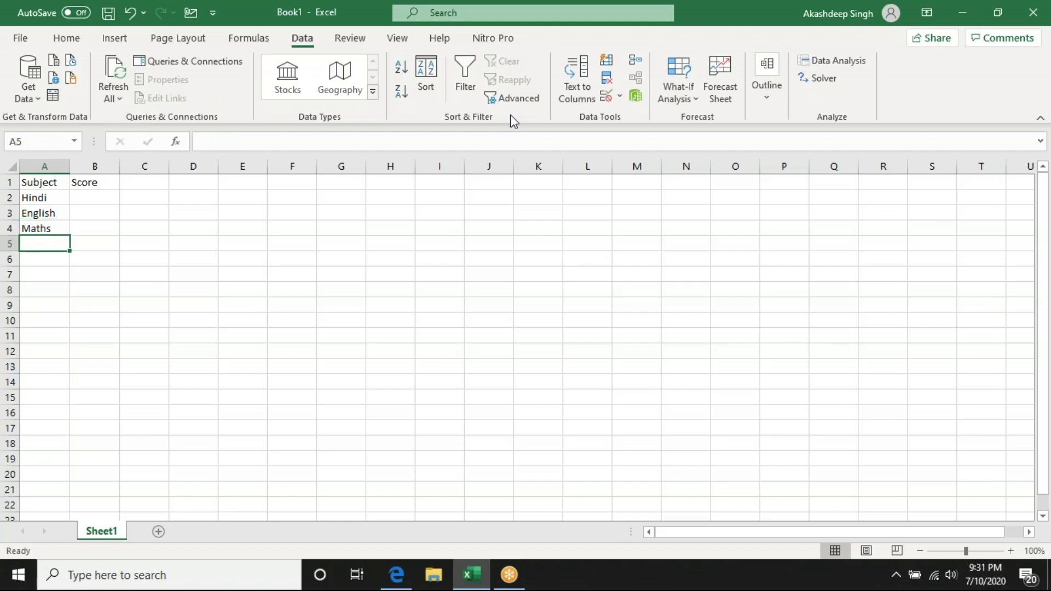
- Enter the scores 70 for Hindi, 90 for English and 80 for Maths in B2:B4
key("Up")
key("Up")
key("Up")
key("Right")
type("708")
key("BackSpace")
key("Return")
type("90")
key("Return")
type("80")
key("Return")
- Sort the subject table A1:B4 by Score from highest to lowest
key("Up")
key("Up")
key("Up")
key("Up")
key("Left")
key("shift+Right")
key("shift+Down")
key("shift+Down")
key("shift+Down")
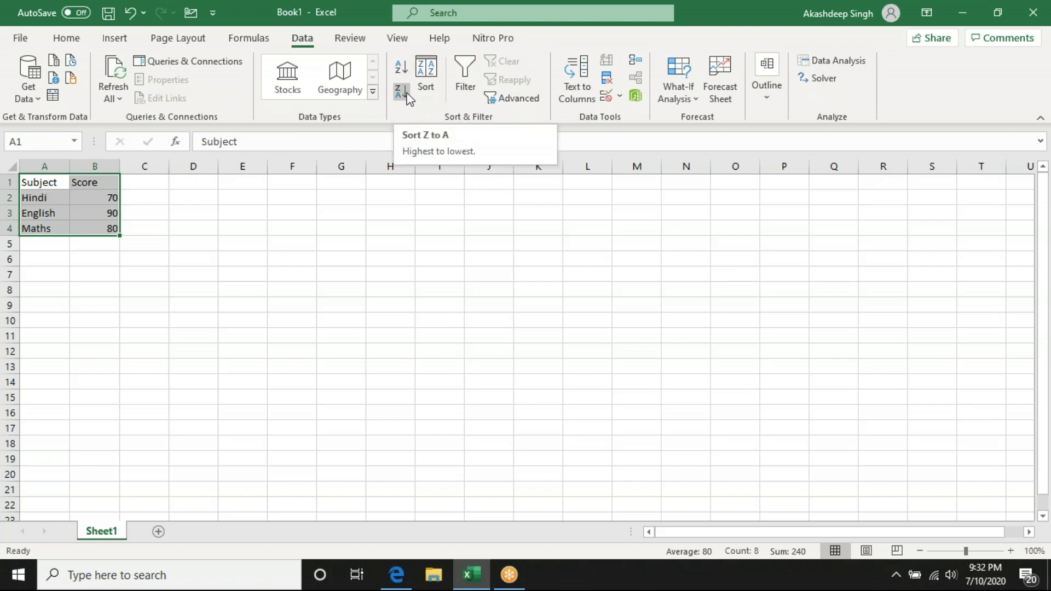
left_click(401, 91)
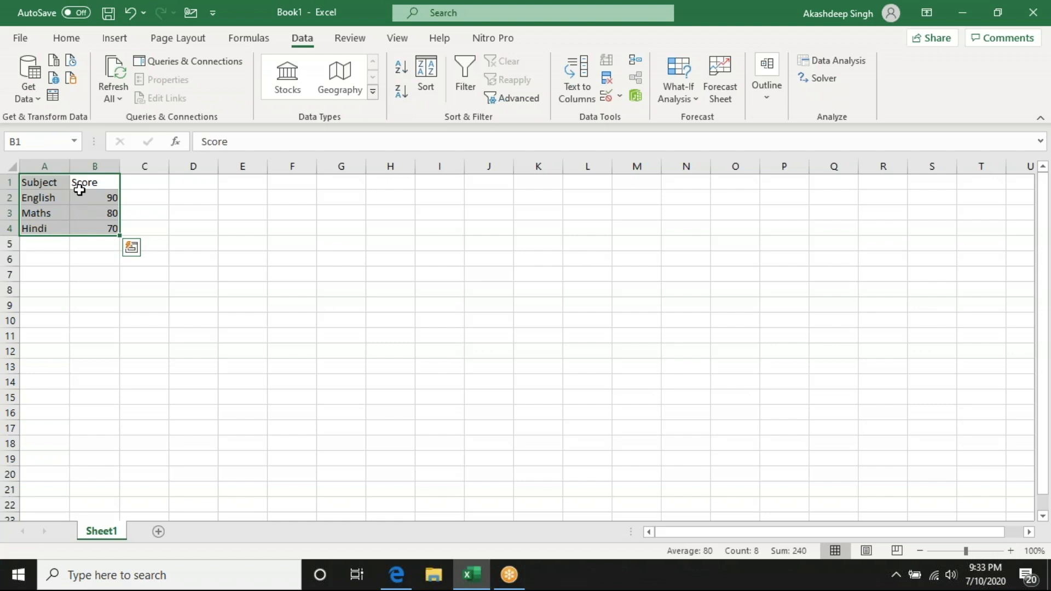
- Review the sort settings for the subject table A1:B4, checking the Sort by column choices and the order options for Score
left_click_drag(26, 184, 102, 225)
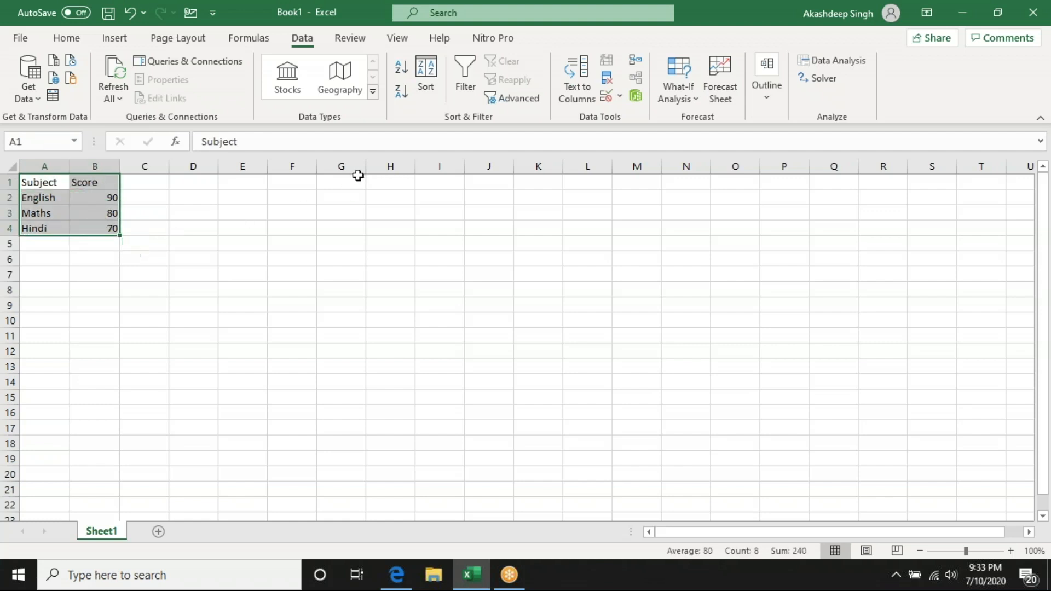
left_click(425, 83)
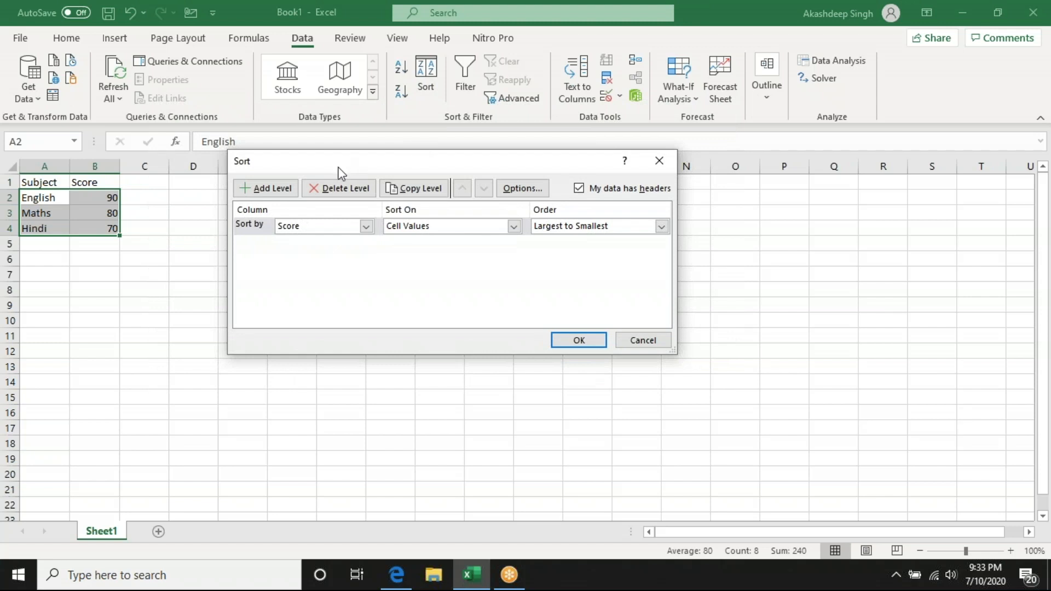
left_click(306, 226)
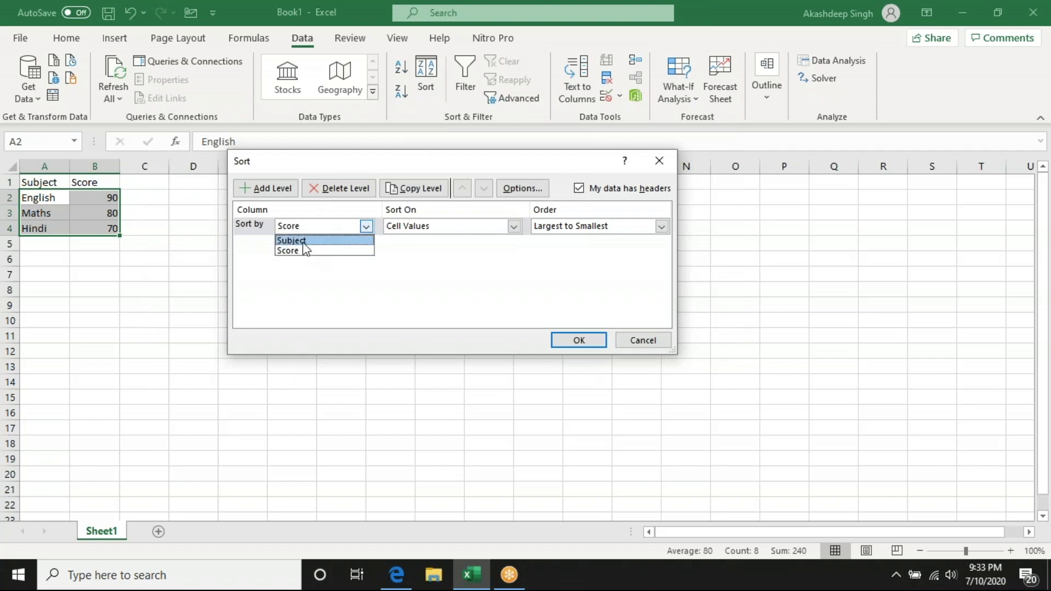
left_click(304, 250)
left_click(544, 227)
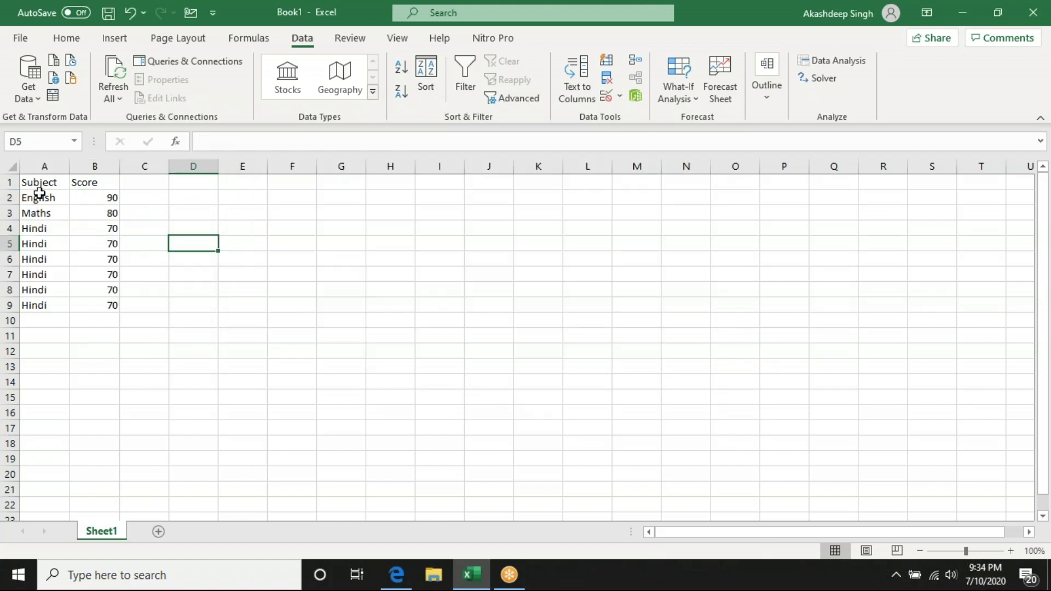
- Add filters to the Subject and Score headers in A1:B1
left_click_drag(40, 182, 91, 182)
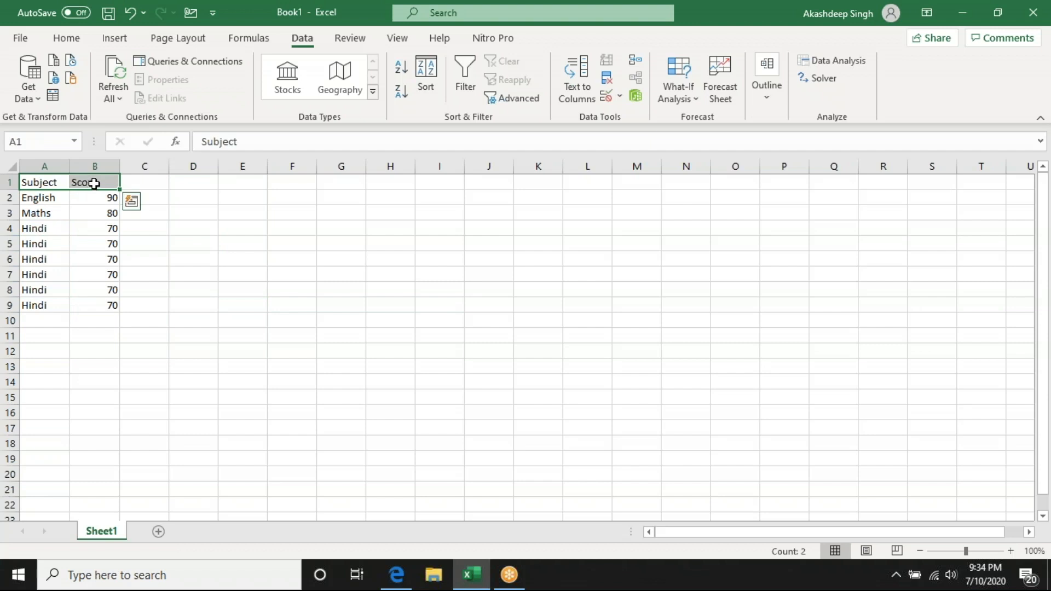
left_click(469, 79)
left_click(388, 210)
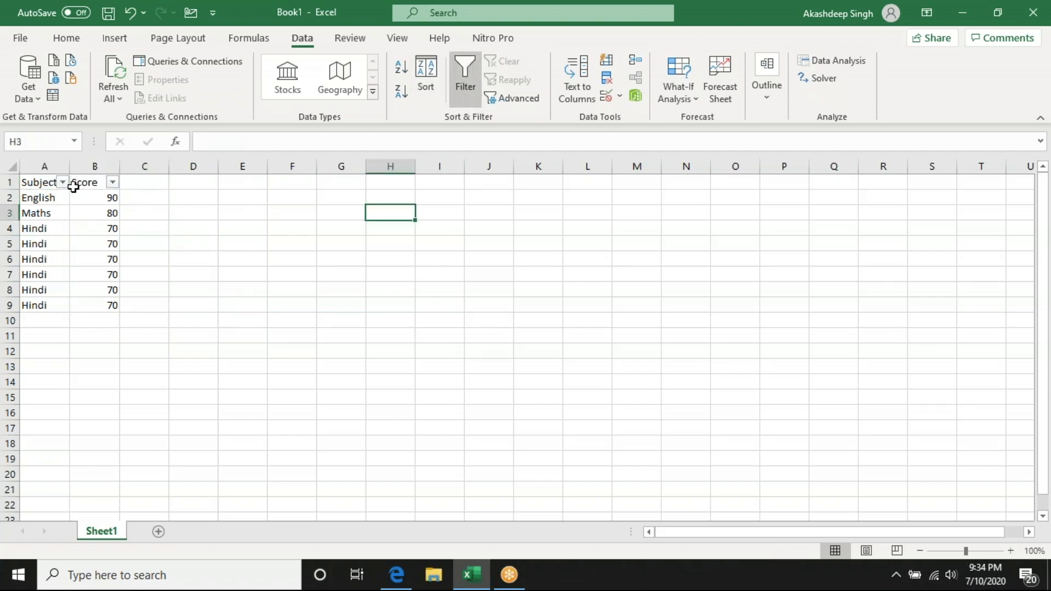
- Filter the Subject column to show only Hindi and select the filtered rows
left_click(63, 181)
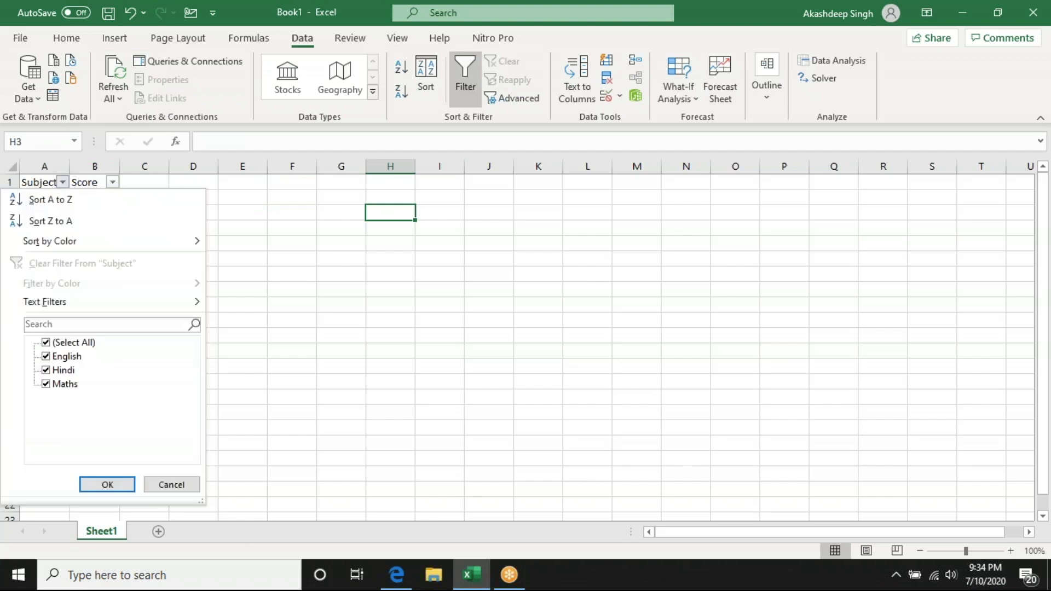
left_click(46, 343)
left_click(46, 370)
left_click(113, 484)
left_click_drag(39, 198, 86, 282)
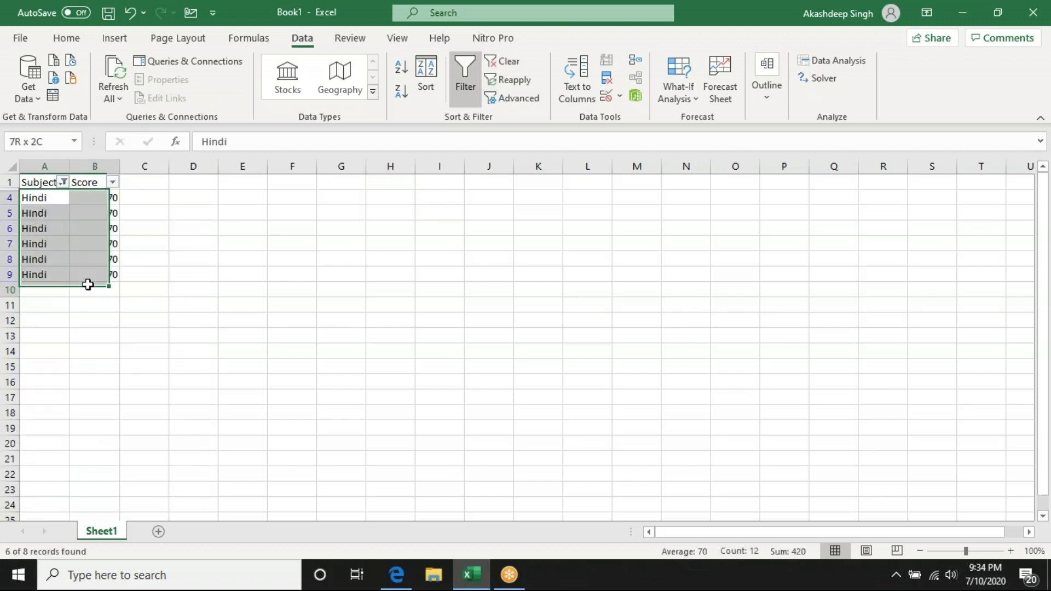
- Select all subjects again in the Subject column's filter
left_click(63, 182)
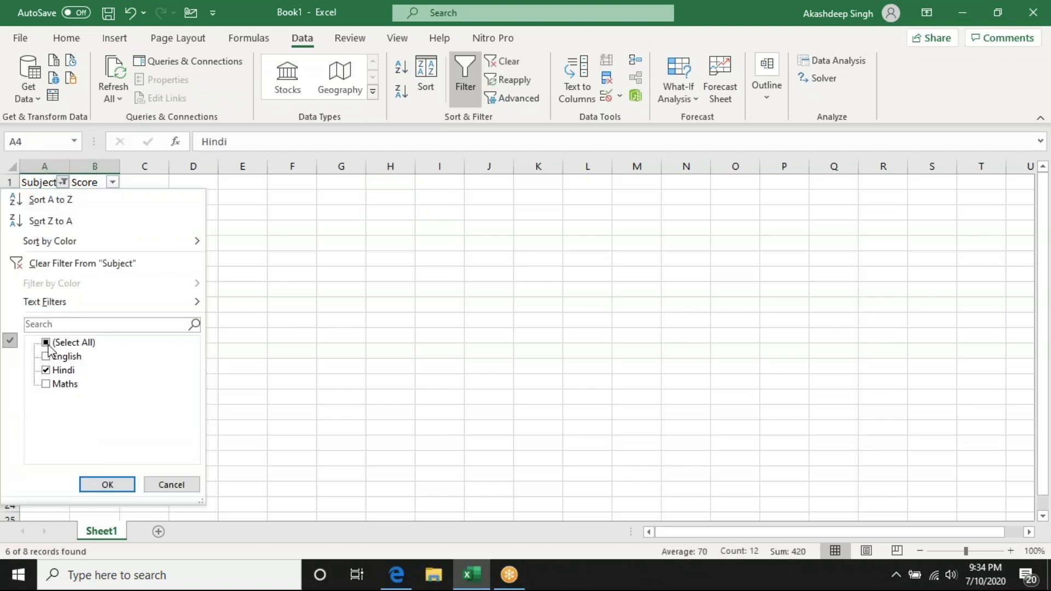
left_click(57, 344)
left_click(107, 485)
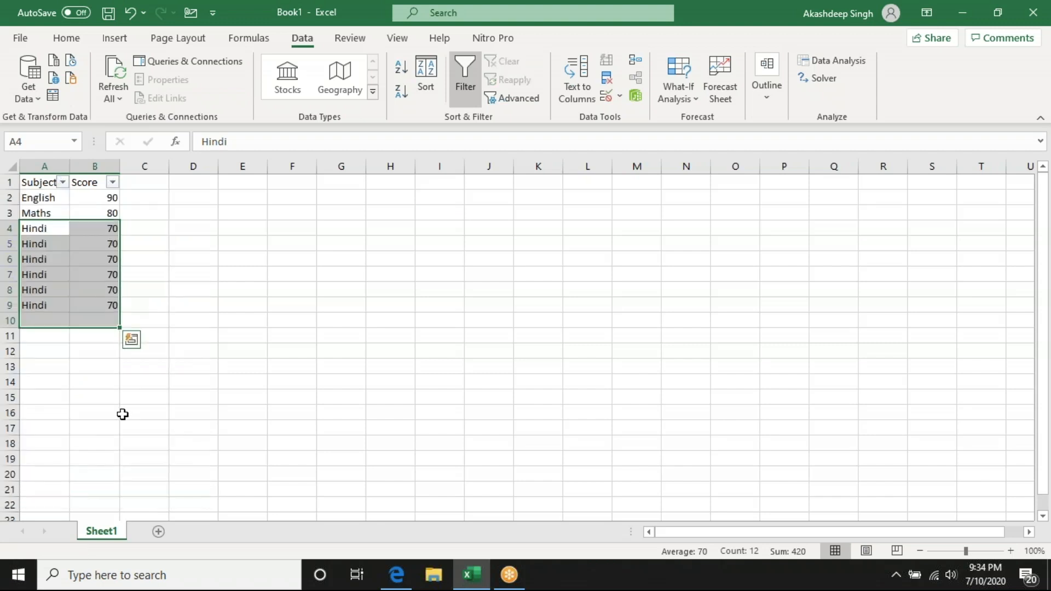
left_click(186, 353)
left_click(202, 308)
left_click(457, 227)
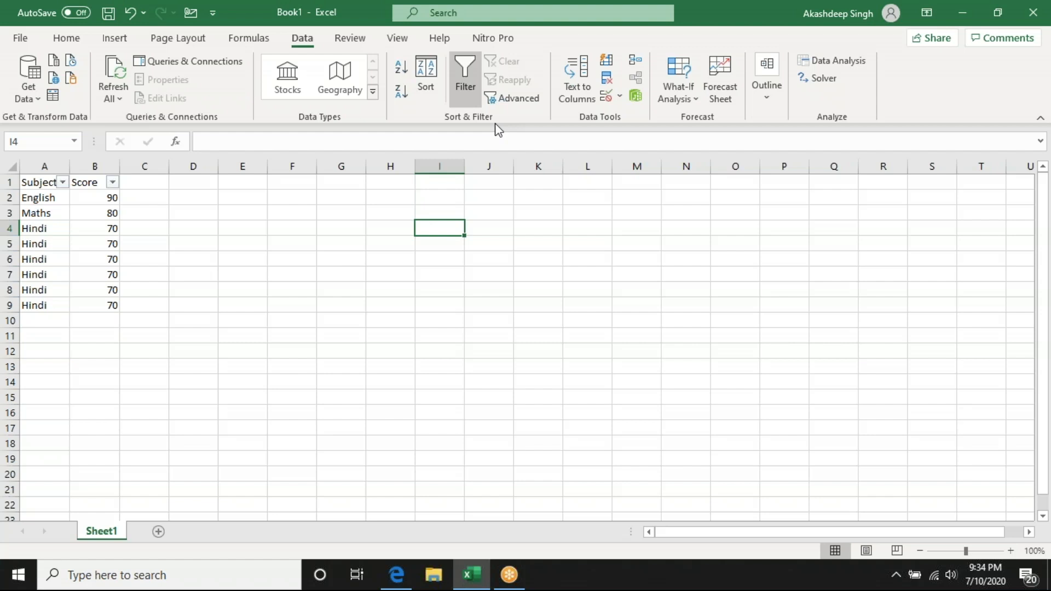
- Enter a first name followed by a space and 1111111 in F3, and fit column F's width to its contents
left_click(30, 196)
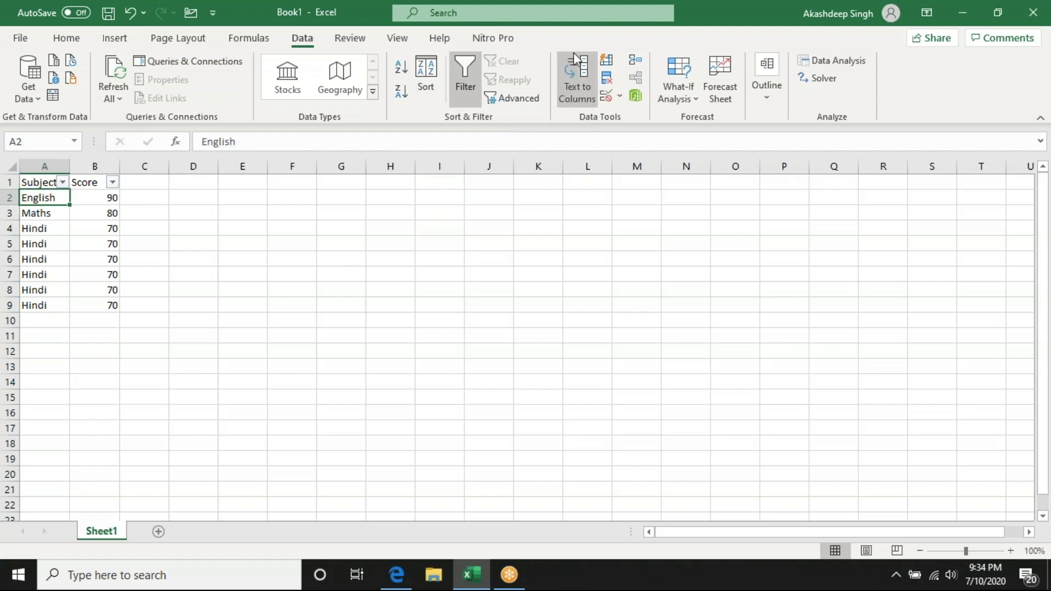
left_click(274, 213)
type("Akashdeep")
key("Return")
key("Up")
key("F2")
type("1111111")
key("Return")
key("Up")
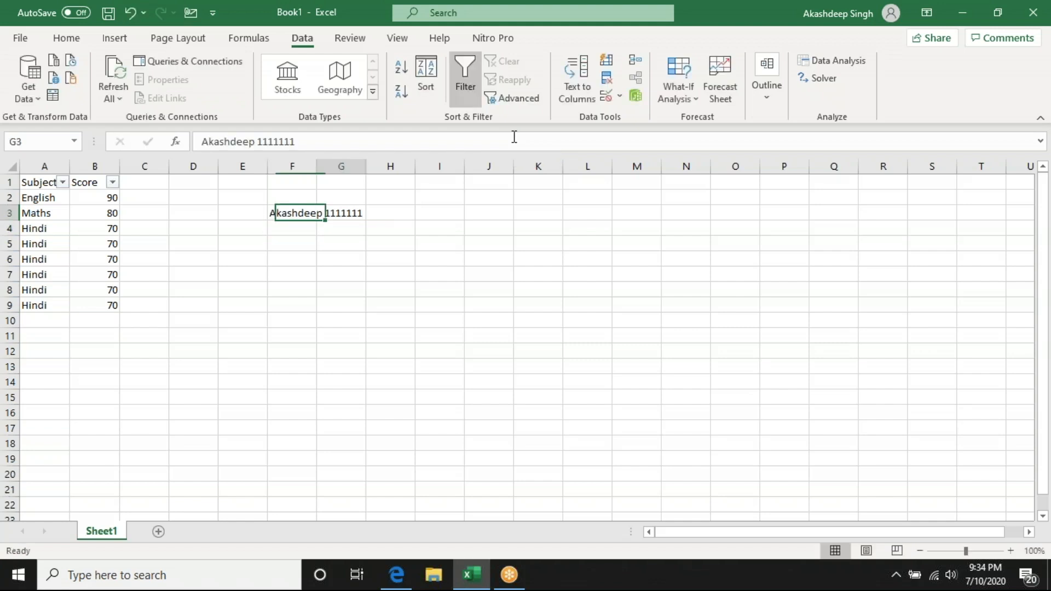
double_click(316, 166)
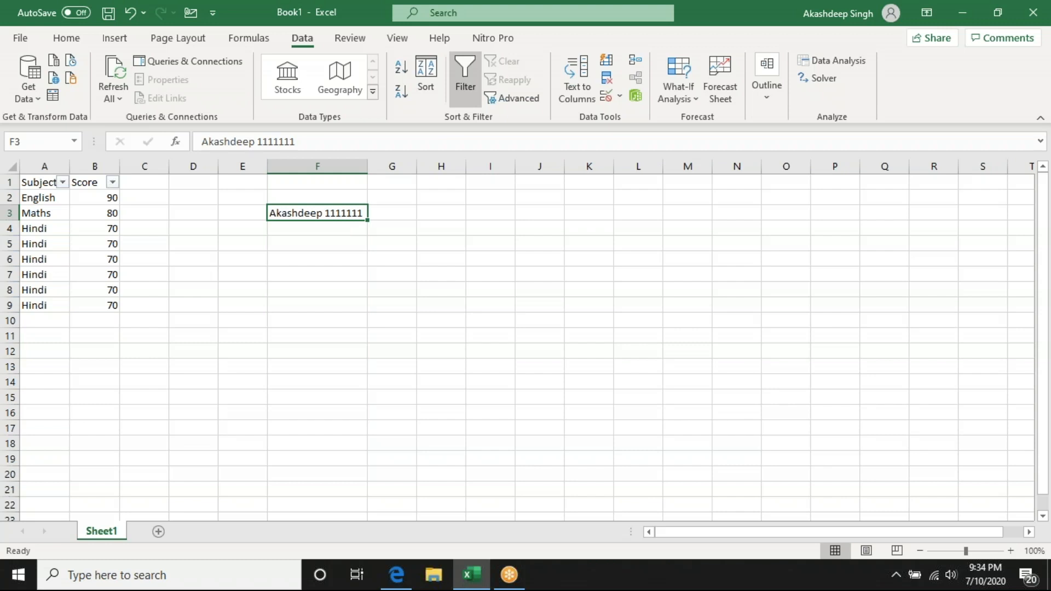
- Start the Text to Columns conversion for the whole of column F
left_click(317, 167)
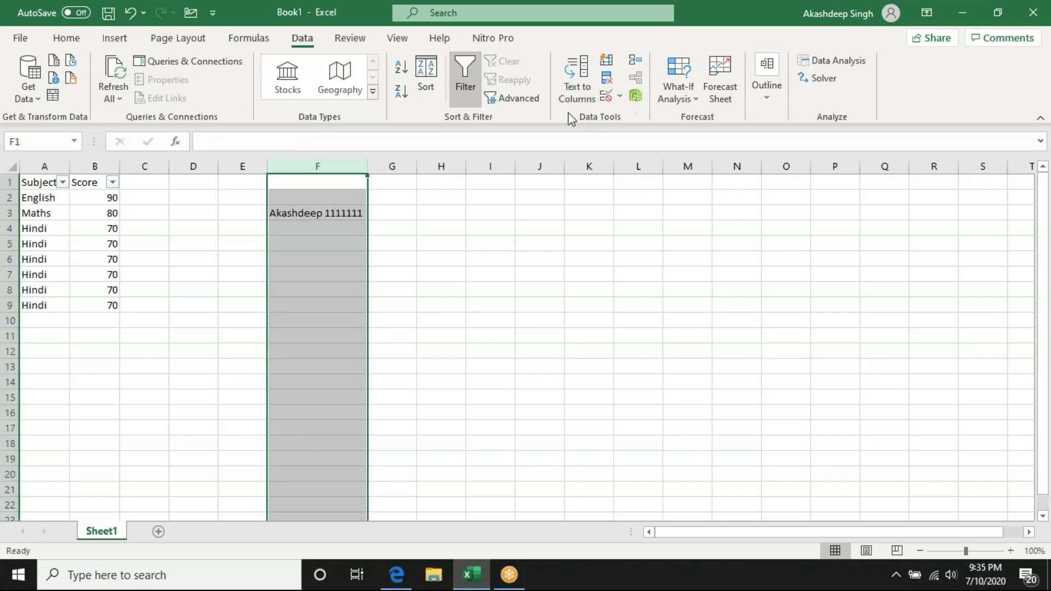
left_click(565, 71)
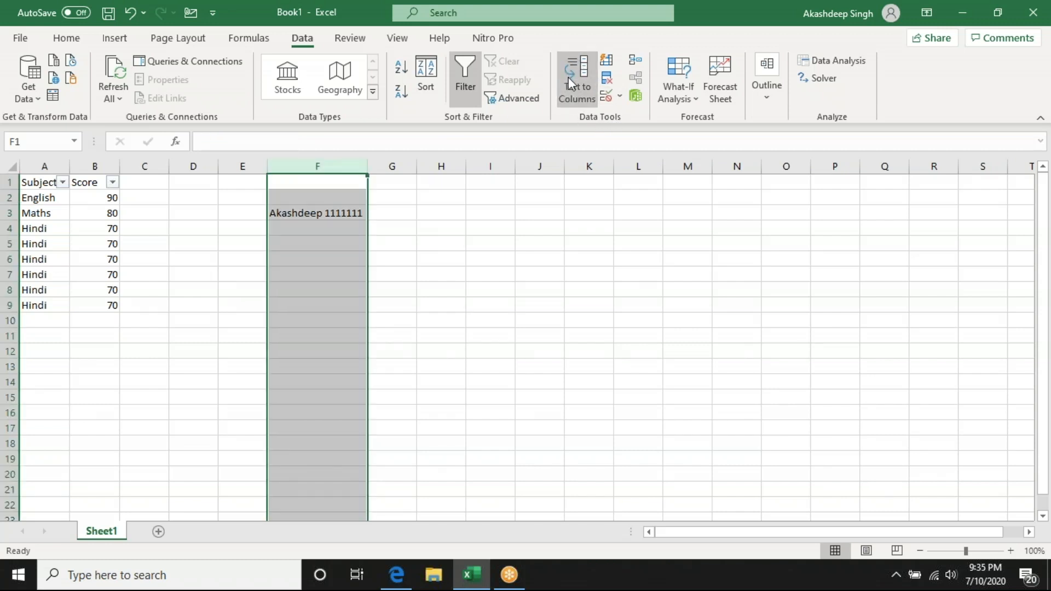
left_click_drag(408, 103, 575, 84)
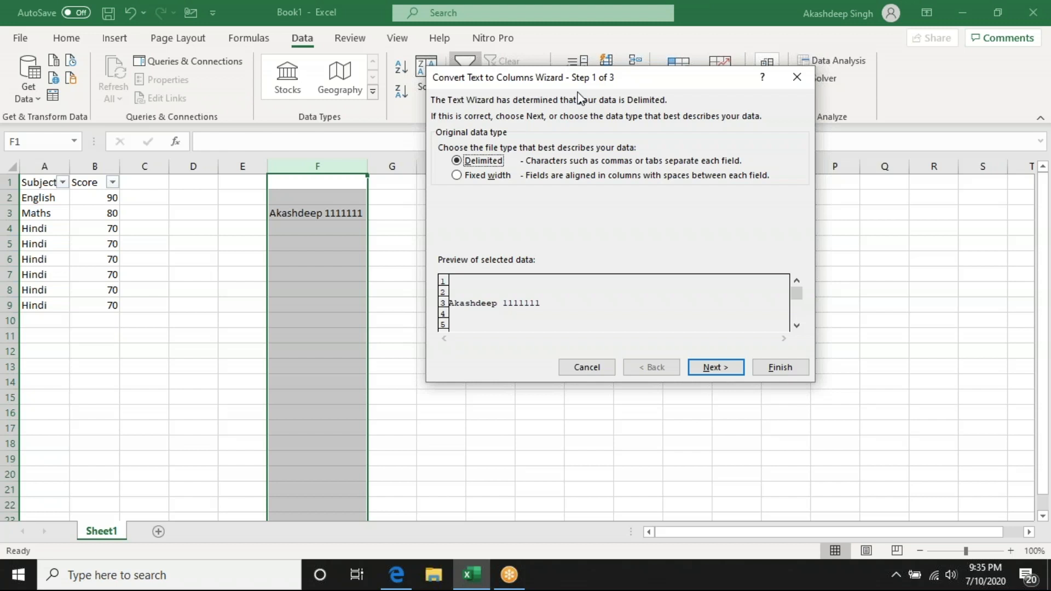
- Try the Fixed width split with a column break on column F's text, and return to the data type choice
left_click(486, 176)
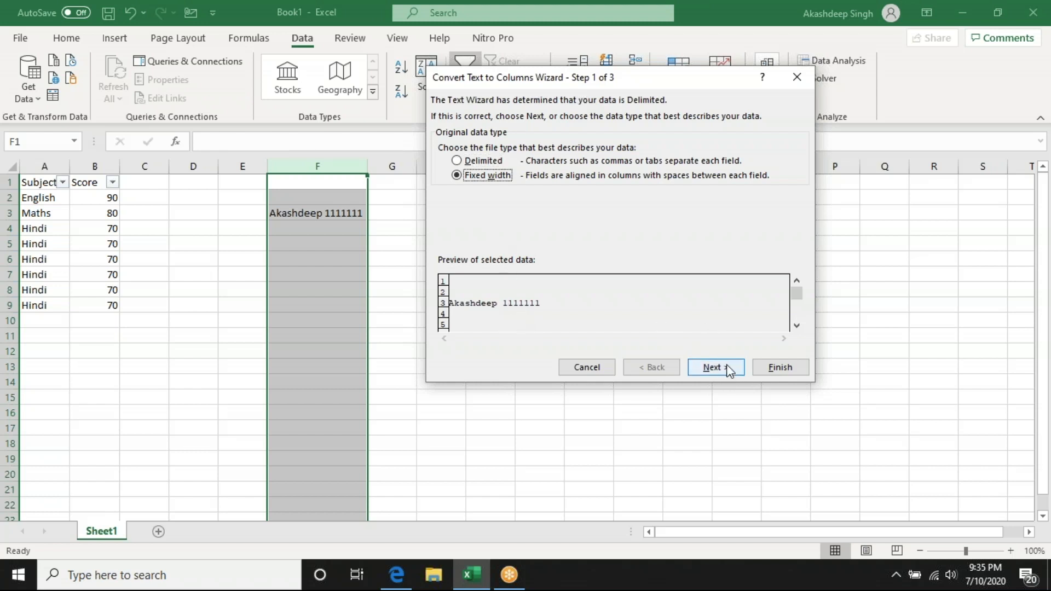
left_click(715, 367)
left_click(481, 275)
mouse_move(482, 282)
left_mouse_down()
mouse_move(505, 288)
mouse_move(487, 287)
left_mouse_up()
left_click(652, 367)
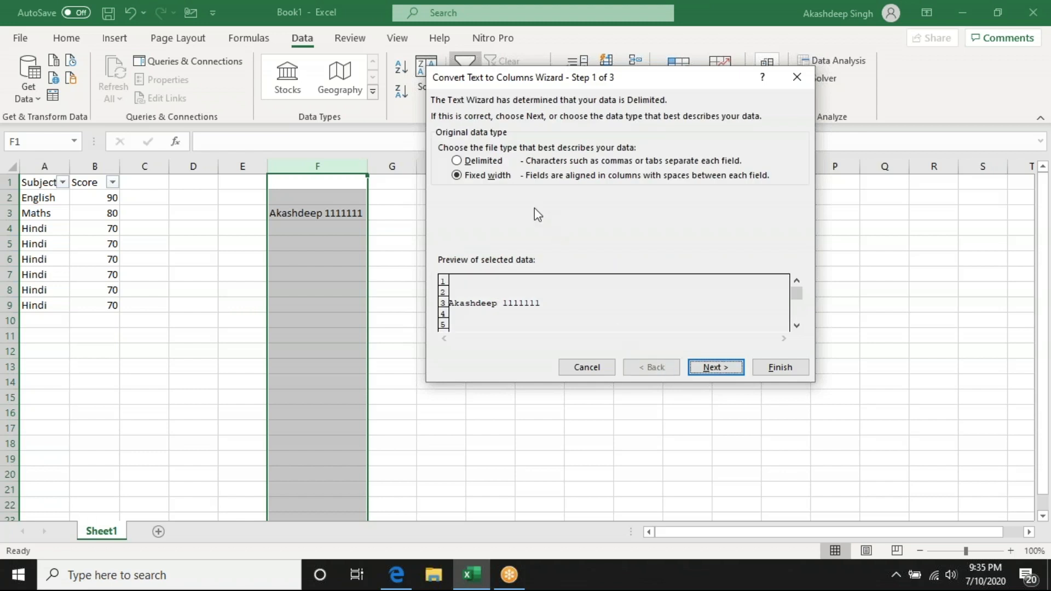
- Split column F as Delimited text, using Space as the only delimiter
left_click(456, 160)
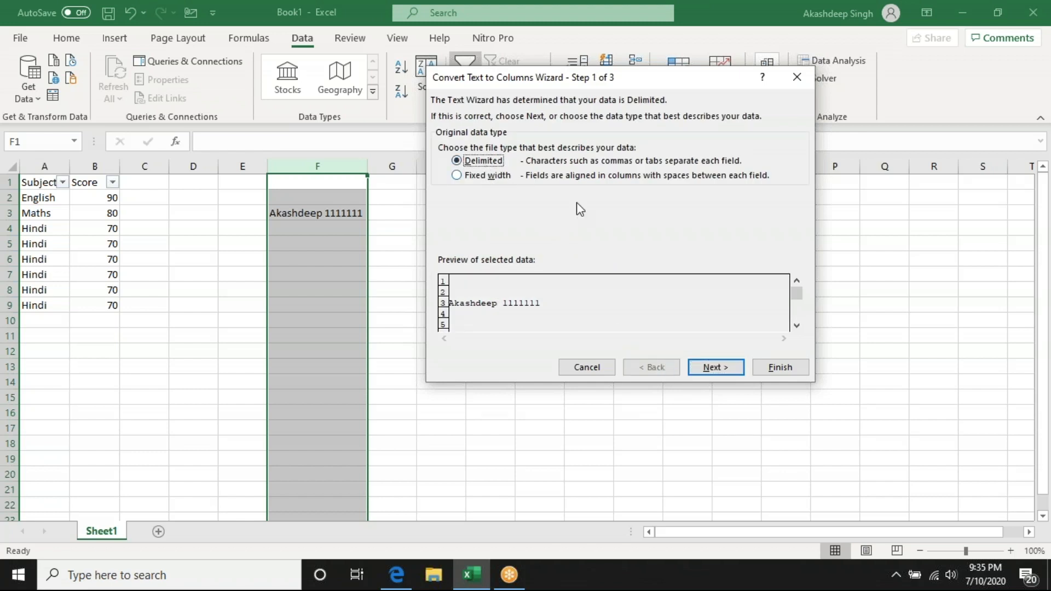
left_click(718, 367)
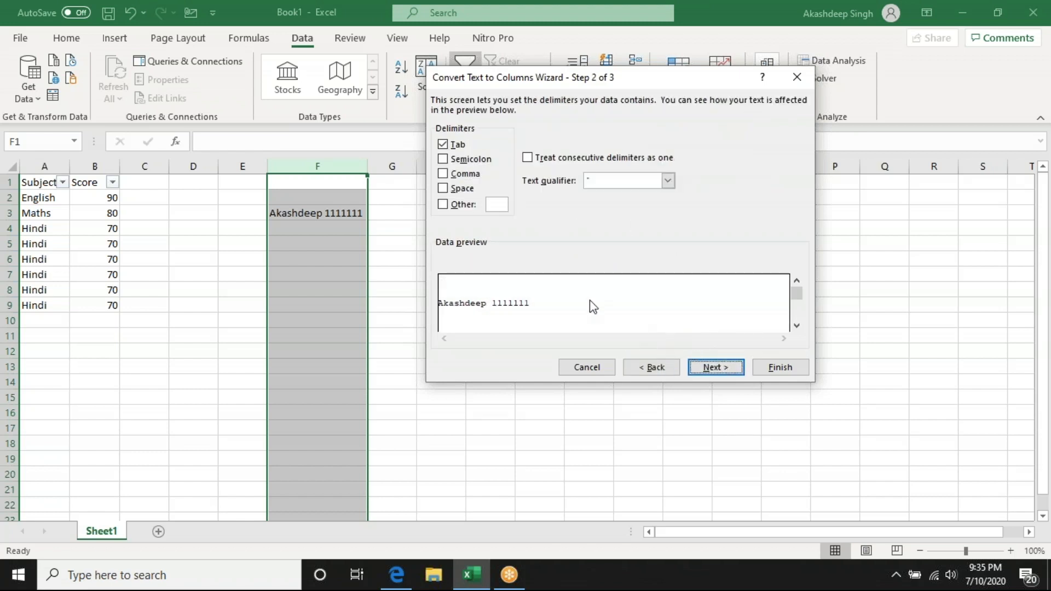
left_click(458, 188)
left_click(445, 145)
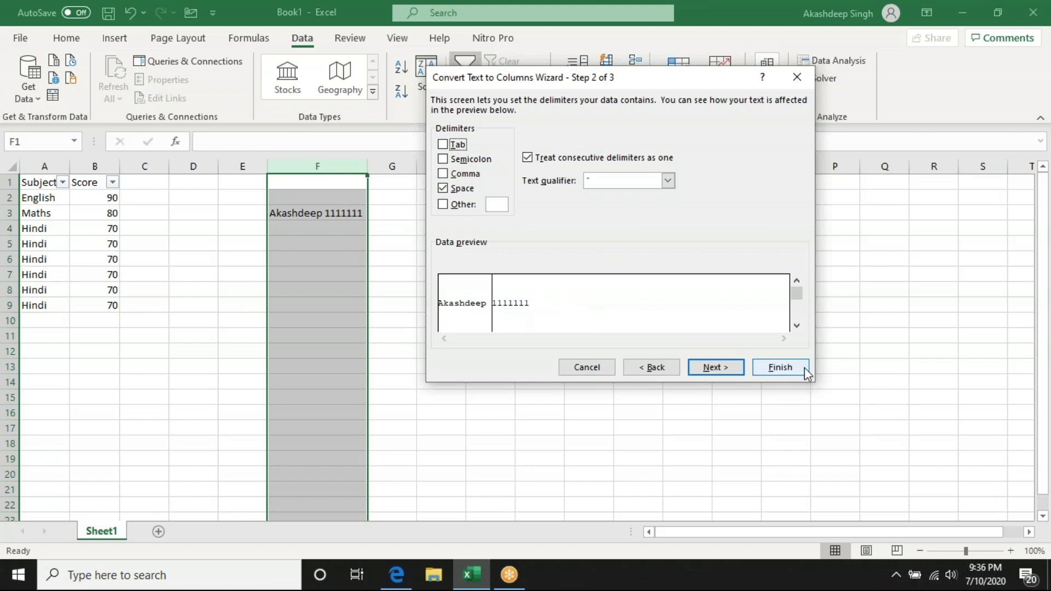
left_click(781, 371)
left_click(582, 291)
left_click(375, 212)
left_click(342, 213)
left_click_drag(393, 227, 393, 220)
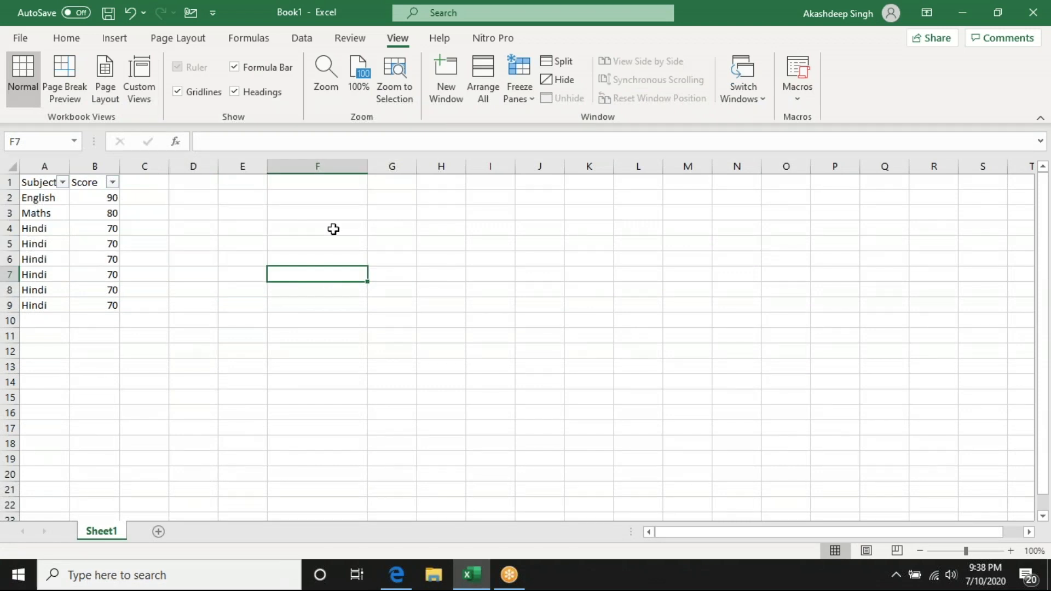
left_click_drag(333, 228, 706, 383)
left_click(197, 336)
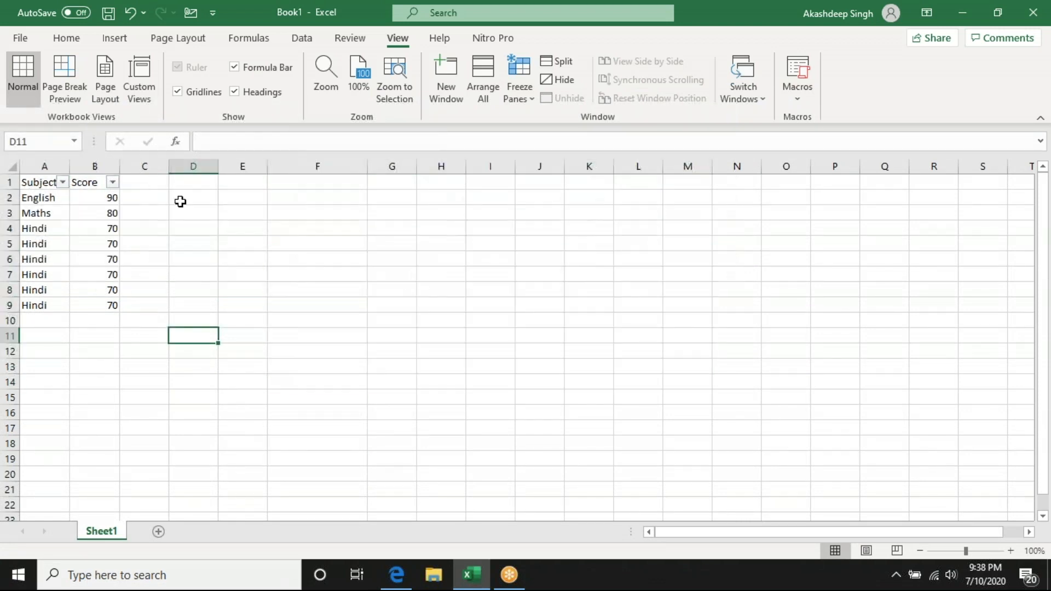
- Hide the worksheet gridlines and show them again
left_click(177, 93)
left_click(295, 256)
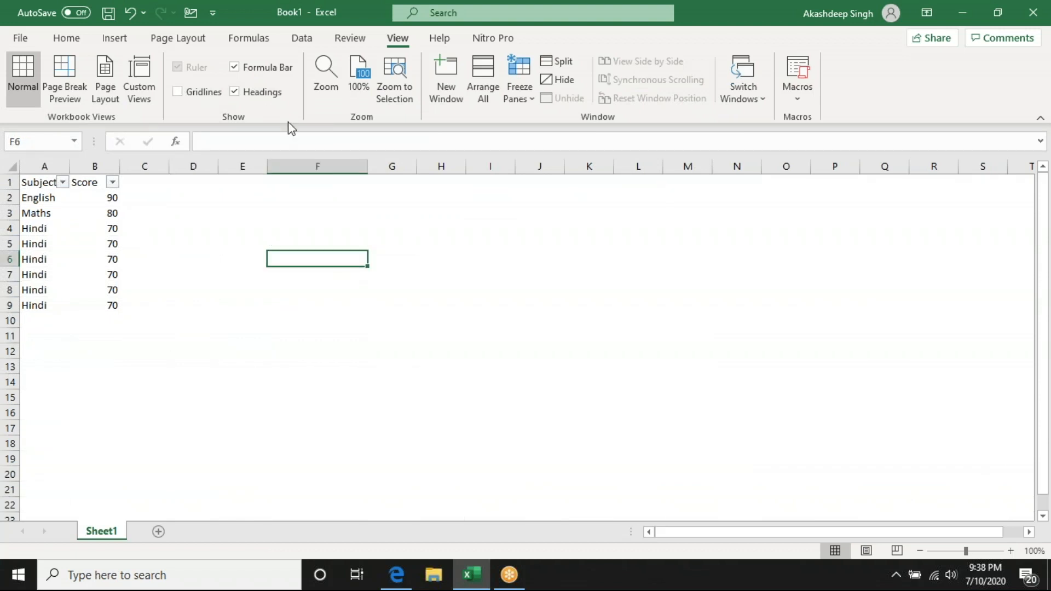
left_click(177, 91)
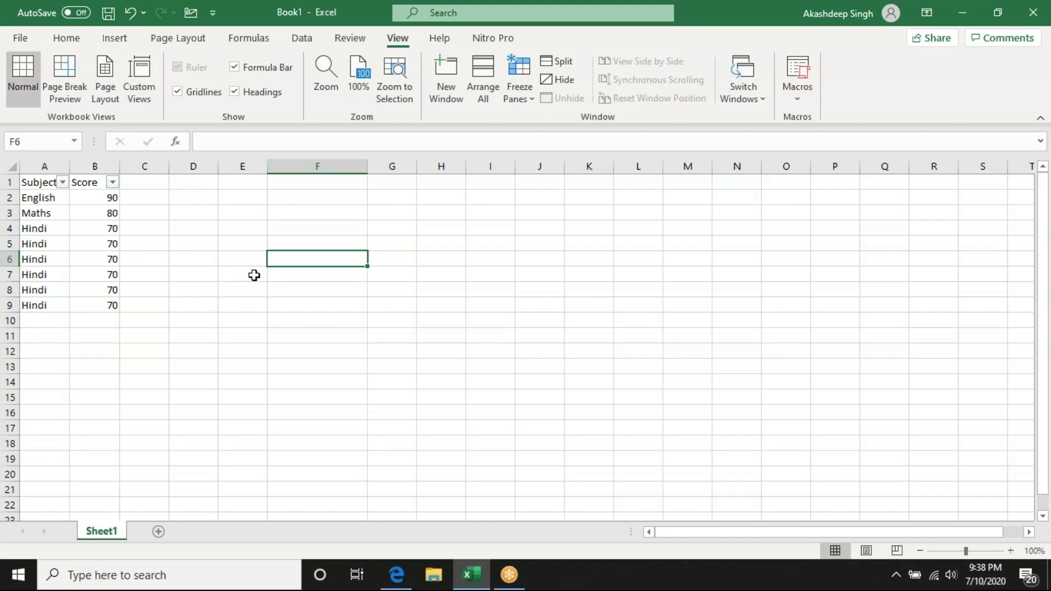
- Fill the cell range E4:K16 with white
left_click_drag(224, 229, 392, 290)
left_click_drag(252, 231, 607, 416)
left_click(53, 38)
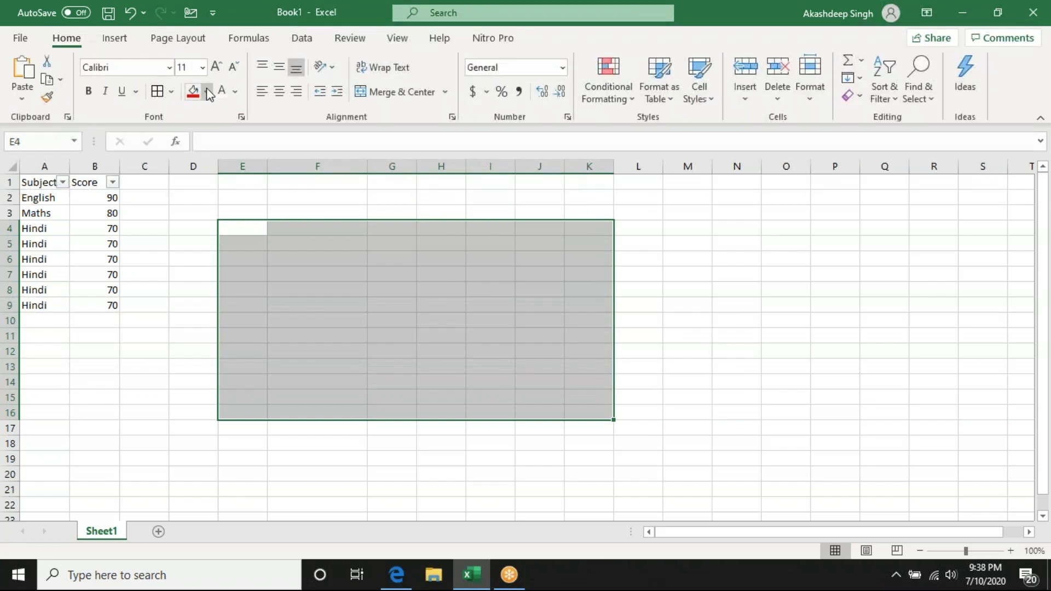
left_click(206, 91)
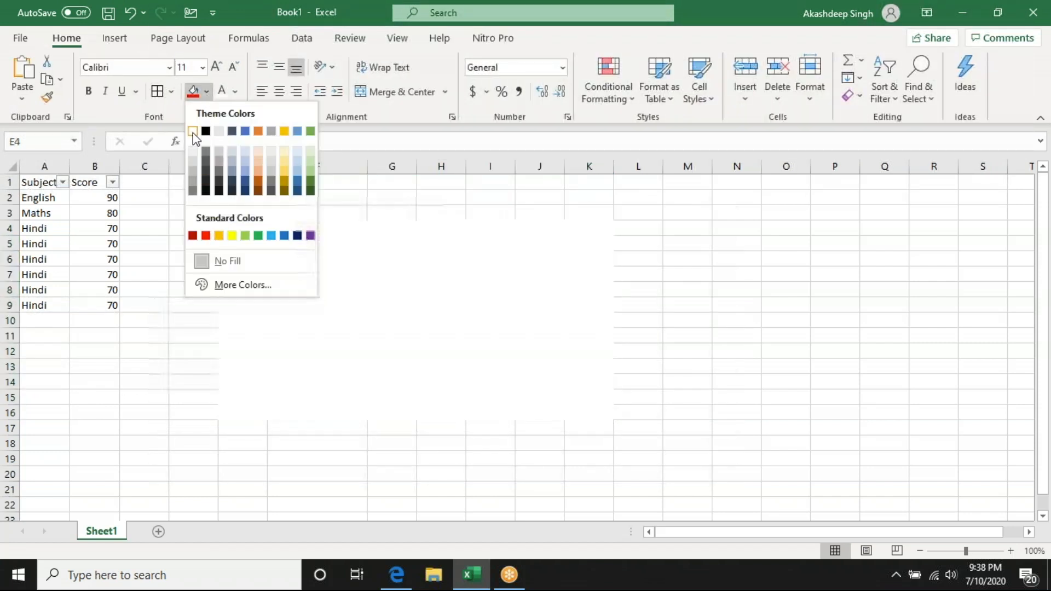
left_click(192, 131)
left_click(834, 335)
left_click_drag(318, 283, 558, 353)
left_click(657, 330)
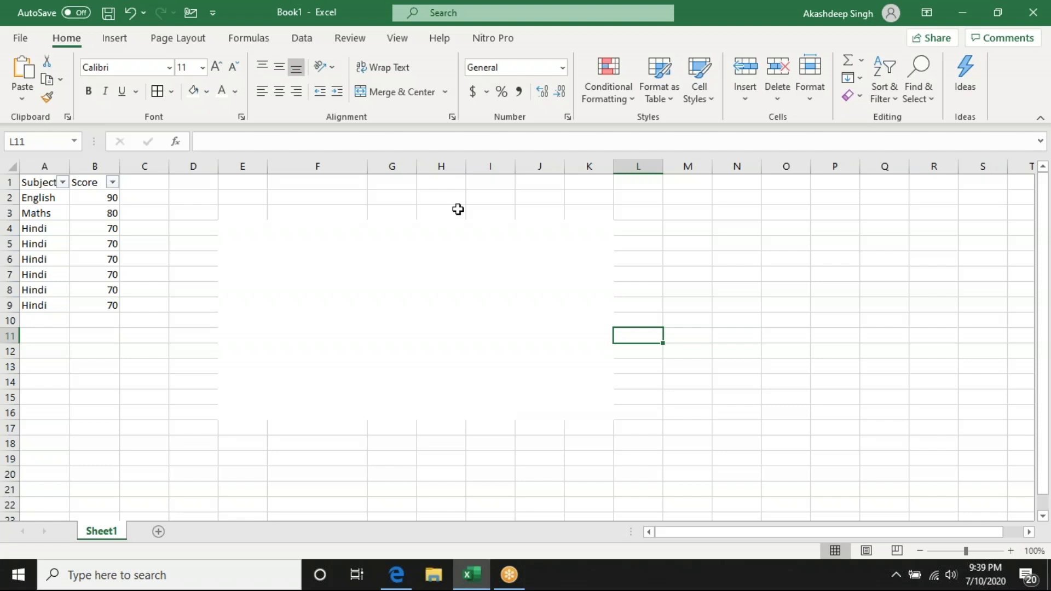
mouse_move(312, 258)
left_mouse_down()
mouse_move(404, 273)
mouse_move(575, 383)
mouse_move(602, 386)
left_mouse_up()
left_click(666, 325)
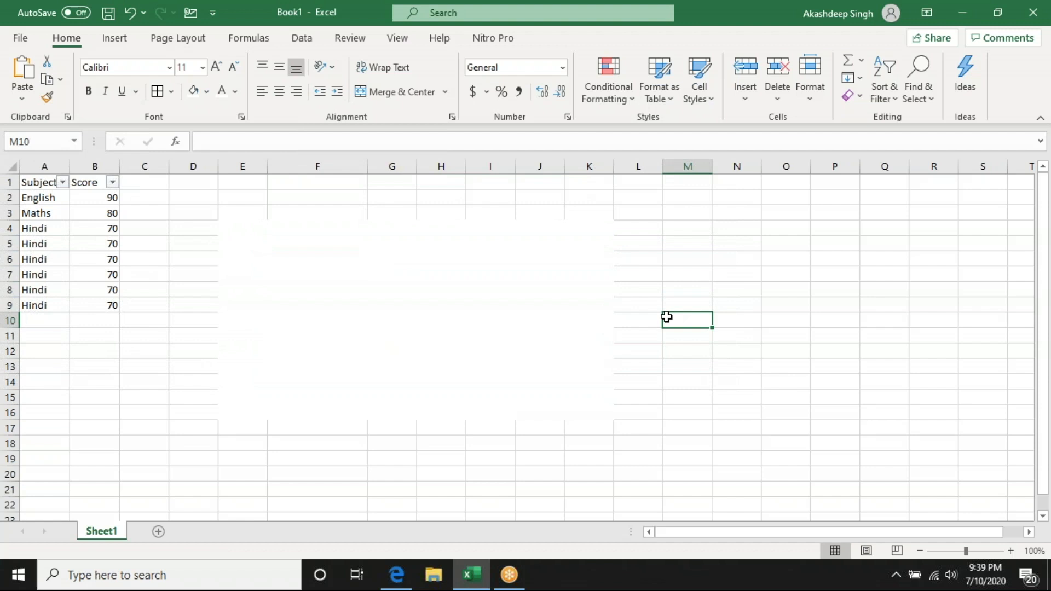
- Apply all borders to every cell of the sheet and undo them
left_click(10, 165)
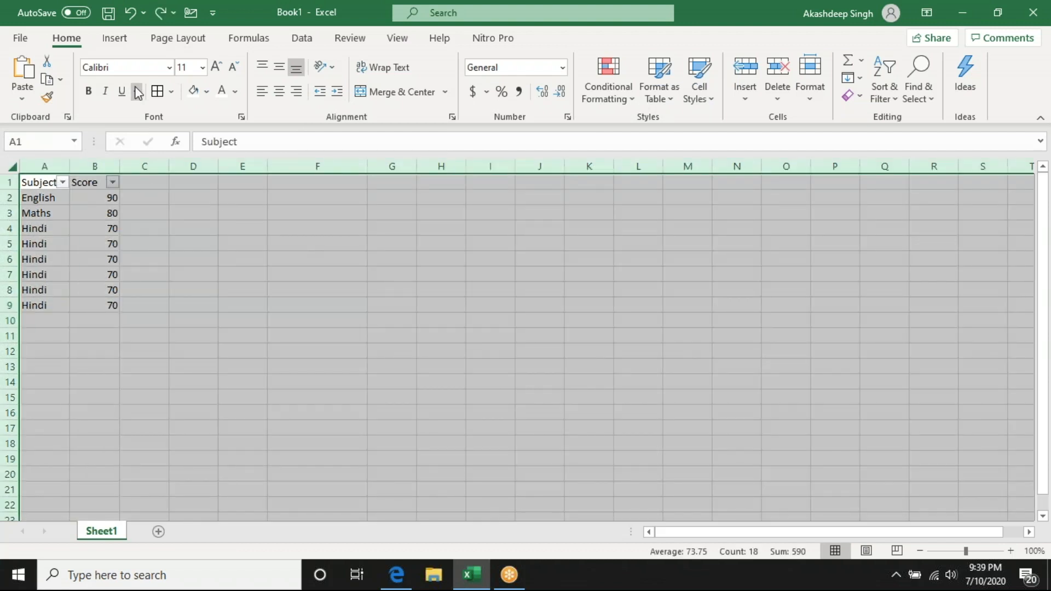
left_click(157, 91)
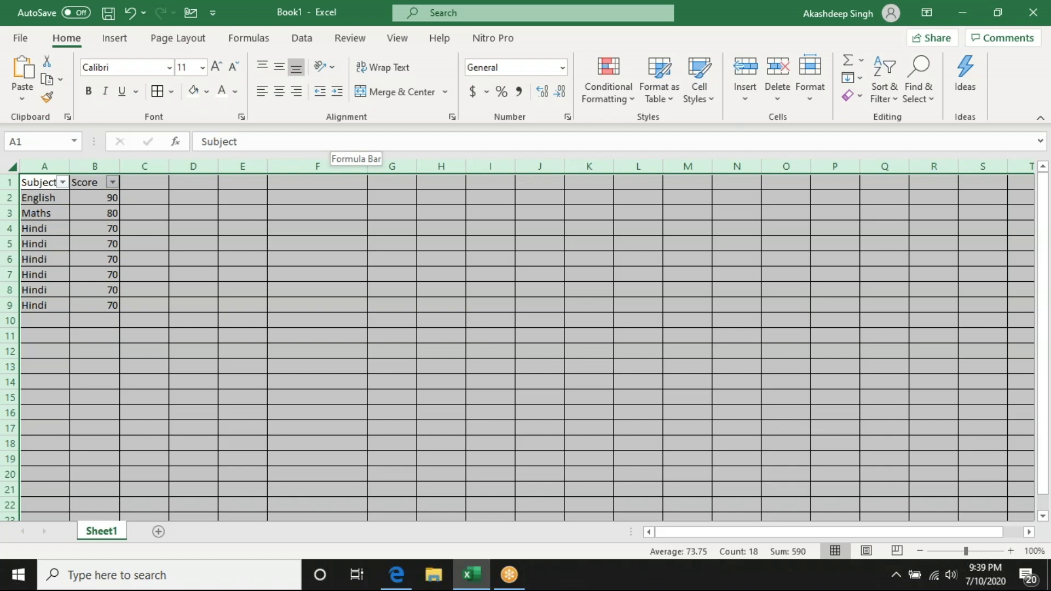
key("ctrl+z")
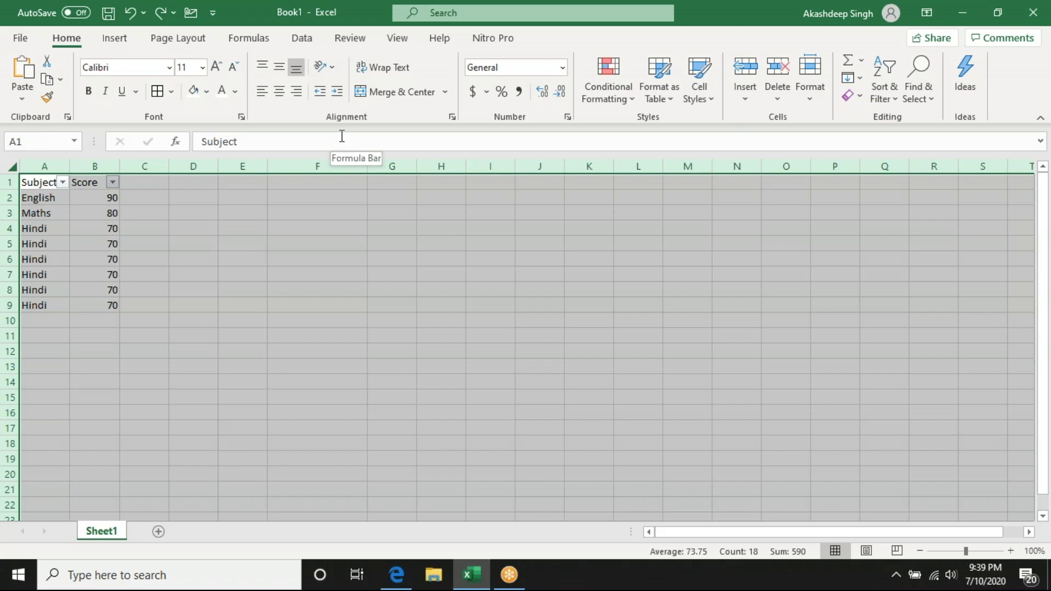
left_click(390, 285)
left_click(386, 243)
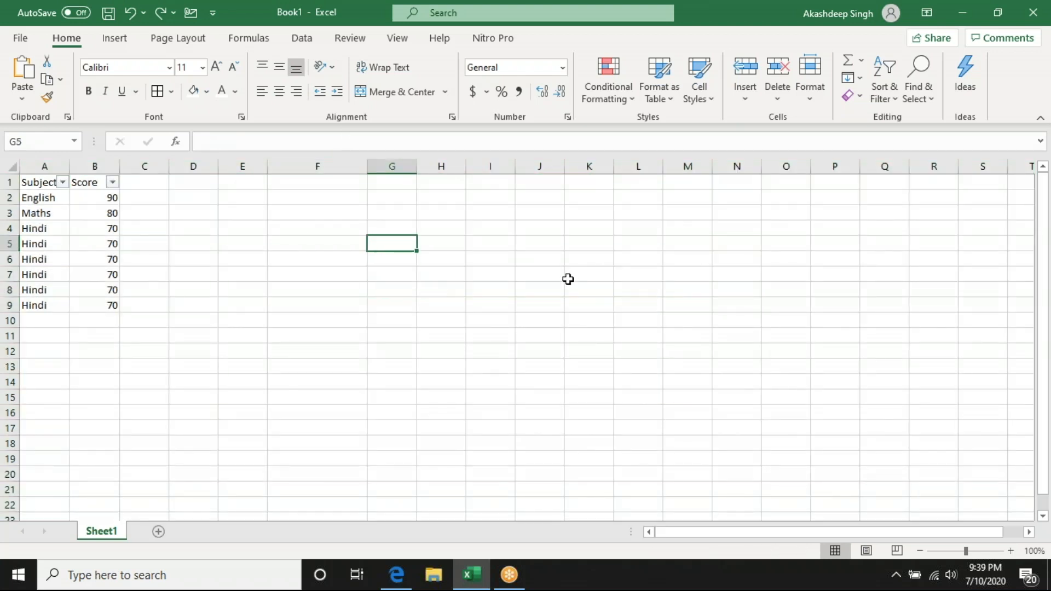
- Bring up the worksheet view options
left_click(553, 288)
left_click(399, 44)
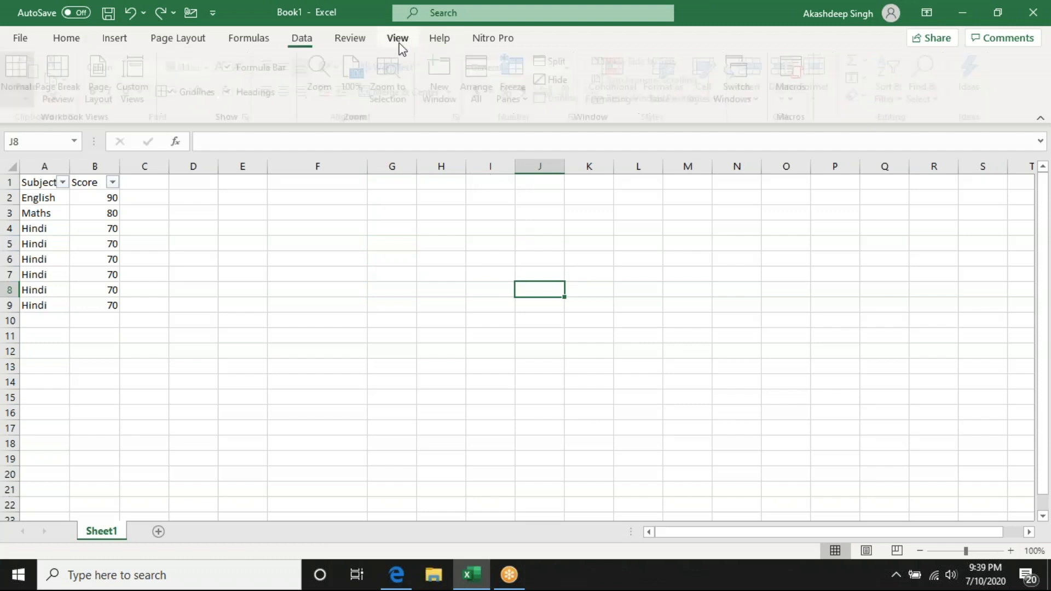